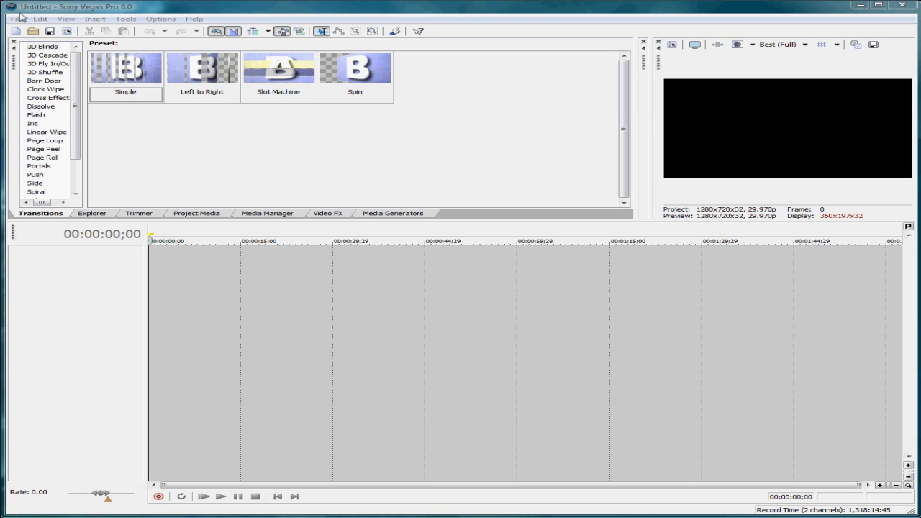
Step: Review the project properties and choose the HDV 720-30p (1280x720, 29.970 fps) video template
click(141, 10)
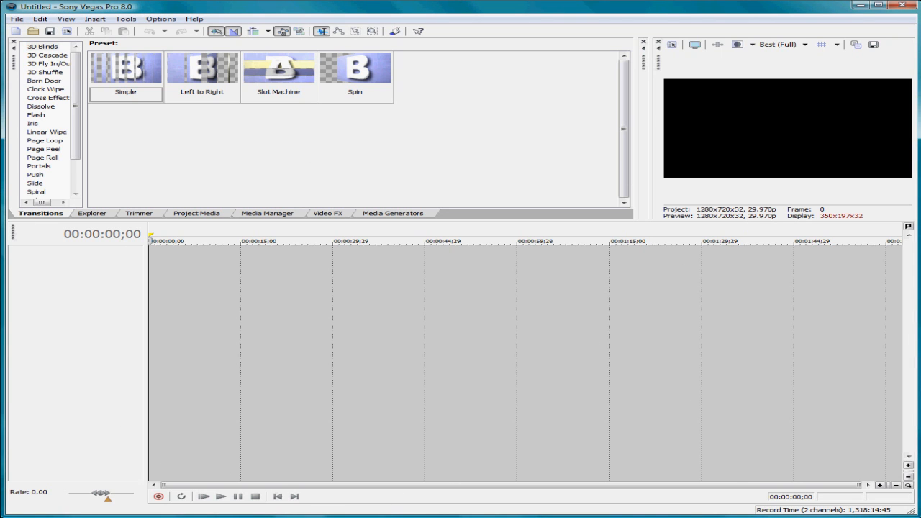
click(15, 19)
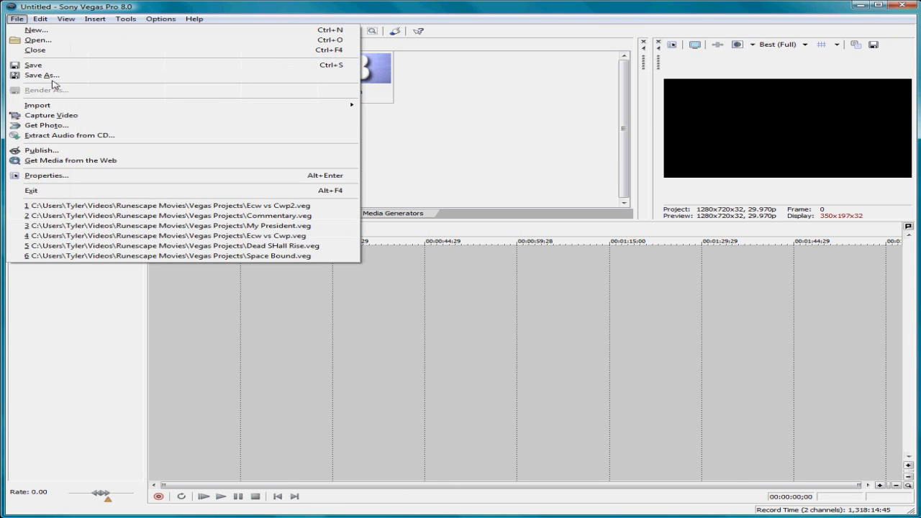
click(79, 175)
drag(454, 100, 328, 103)
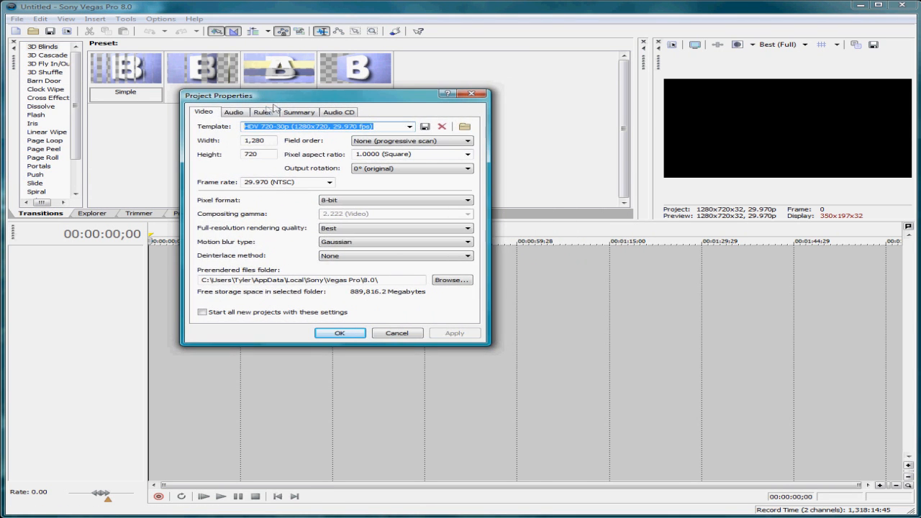
click(238, 114)
click(263, 115)
click(291, 116)
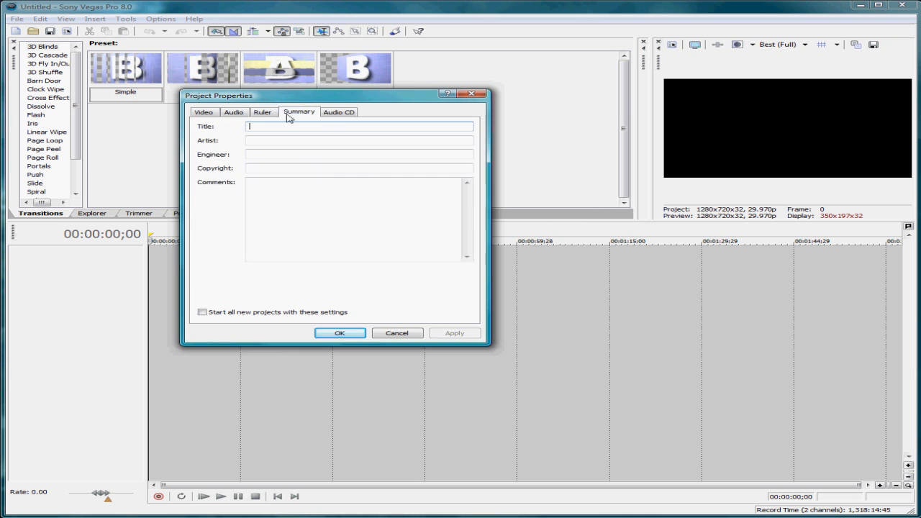
click(328, 115)
click(211, 113)
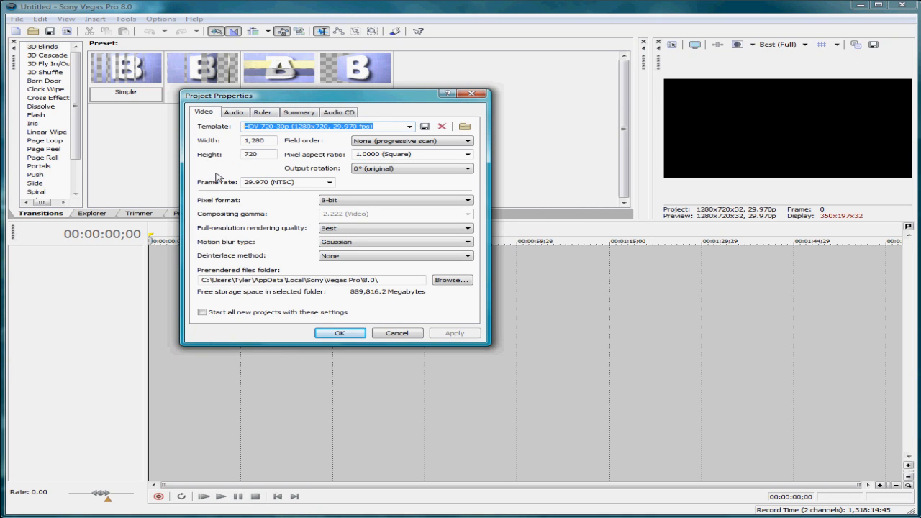
click(397, 126)
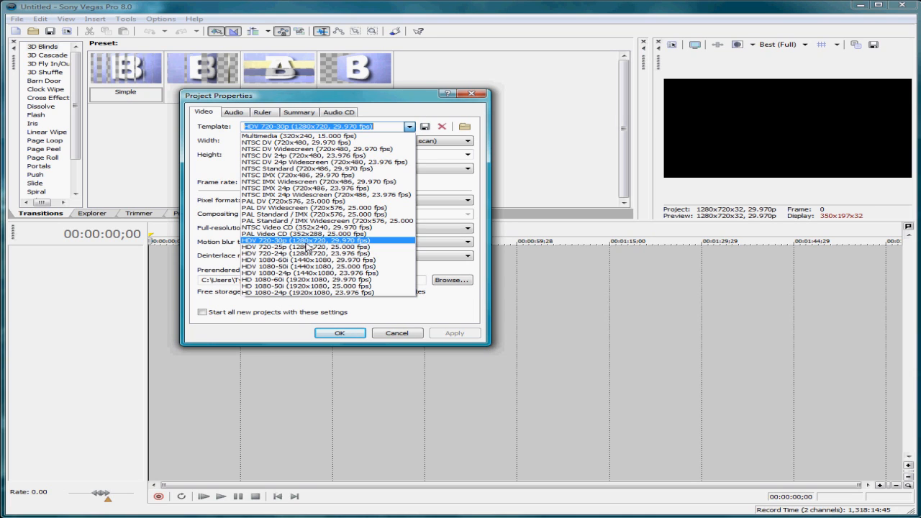
click(307, 242)
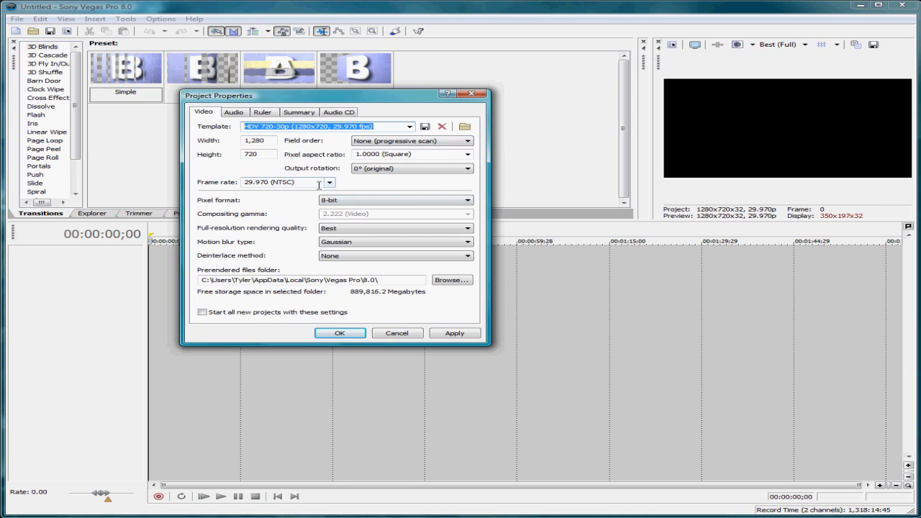
Step: Use Best rendering quality, Gaussian motion blur and no deinterlacing, and apply these project settings as the default for all new projects
click(338, 228)
click(339, 229)
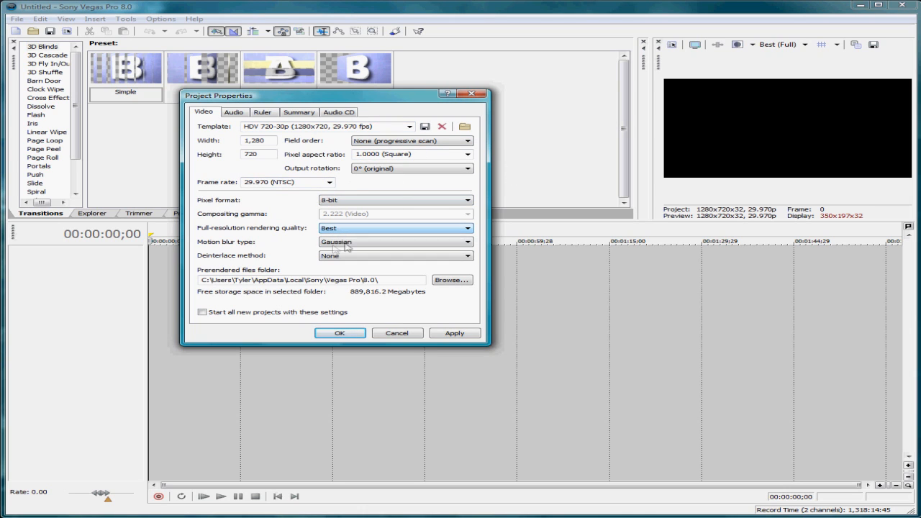
click(332, 243)
click(334, 249)
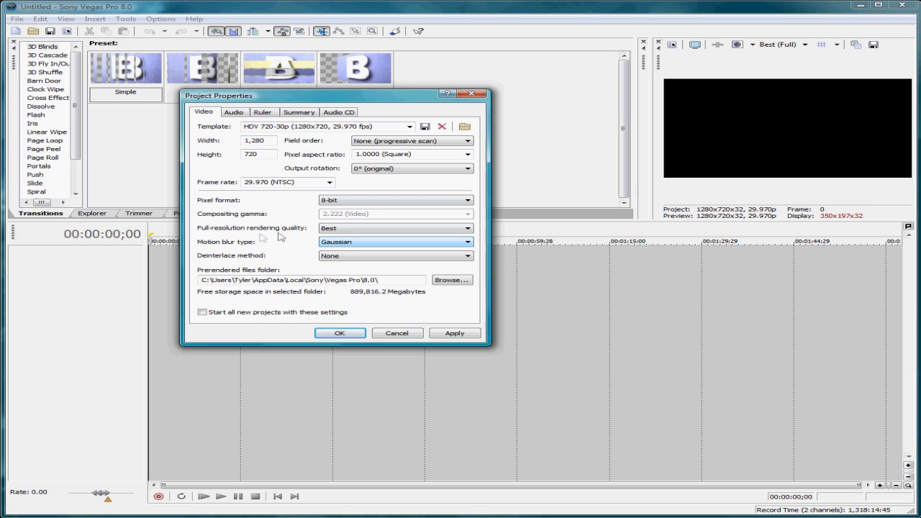
click(413, 256)
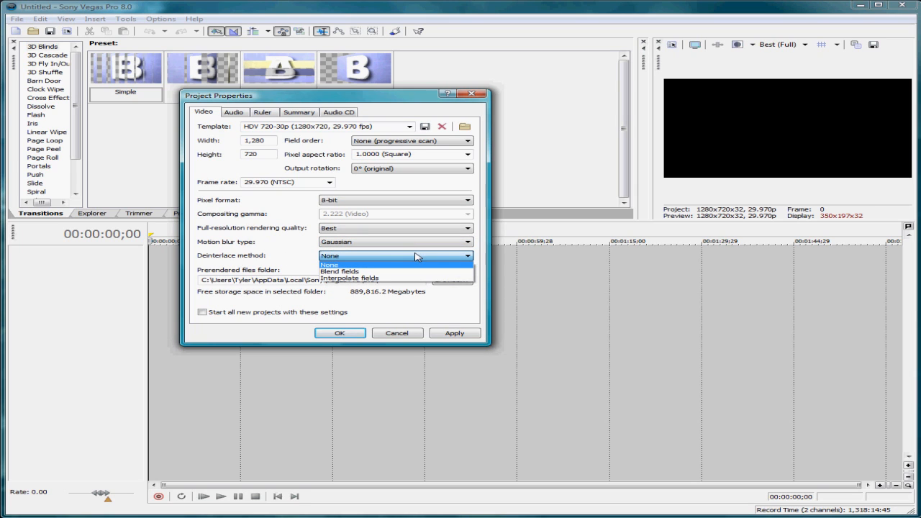
click(415, 256)
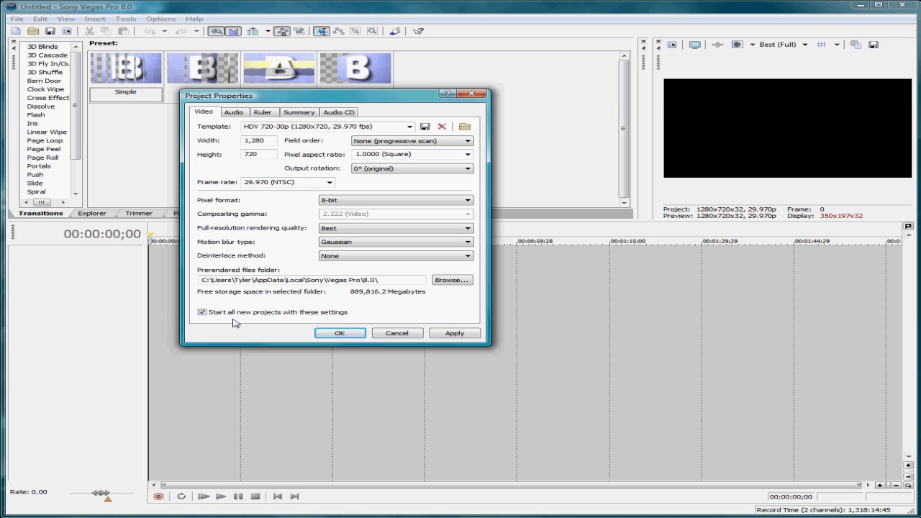
click(448, 336)
click(337, 334)
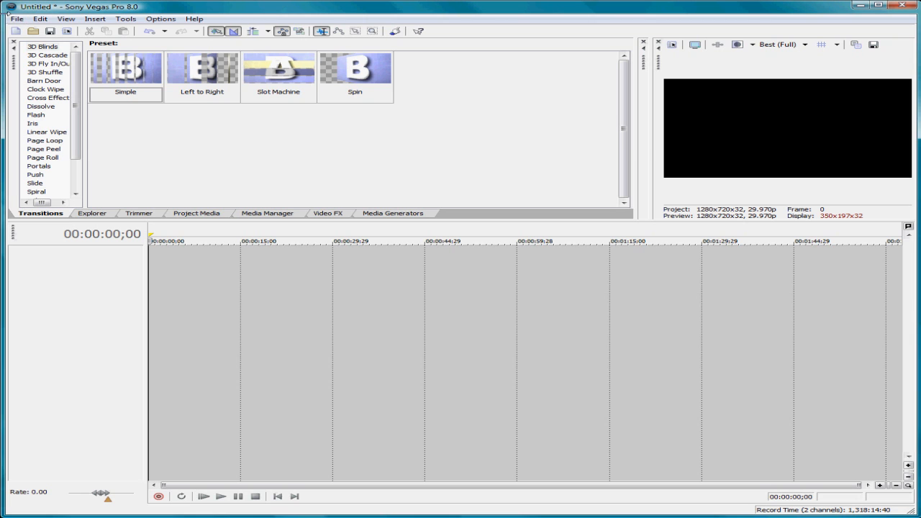
click(16, 19)
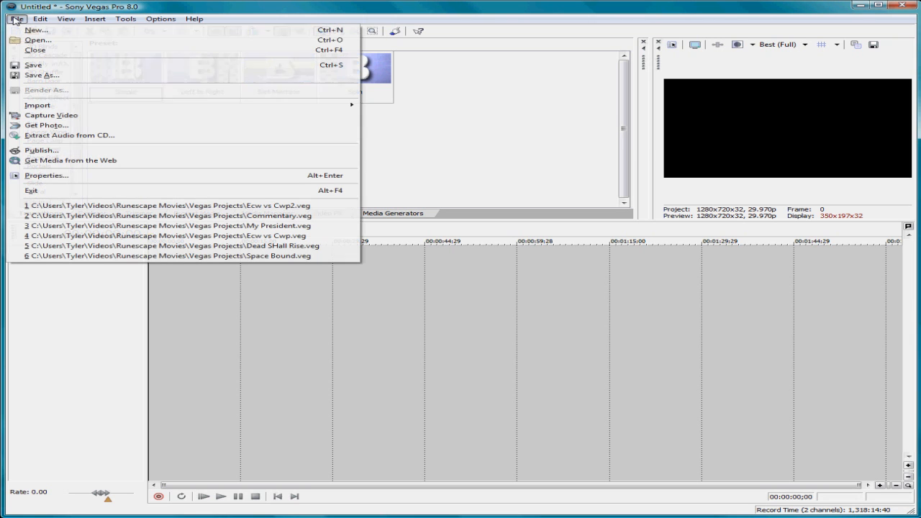
click(33, 43)
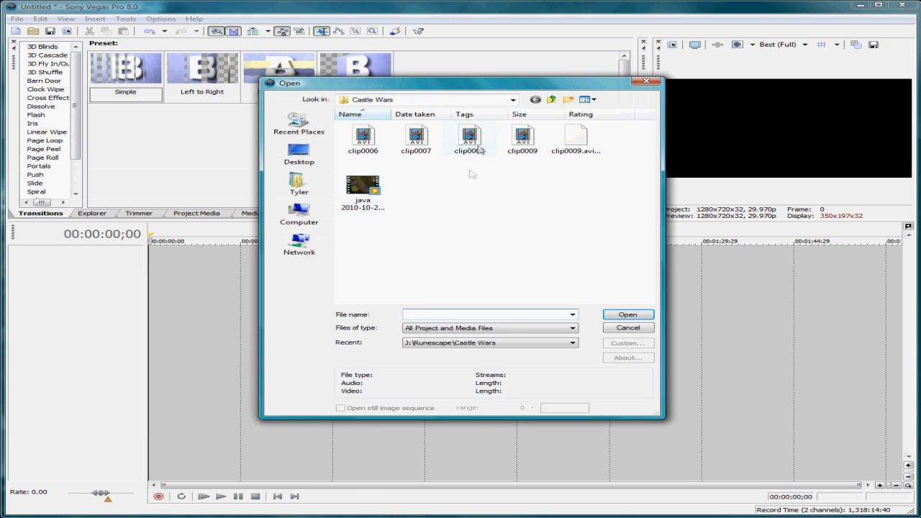
double_click(354, 198)
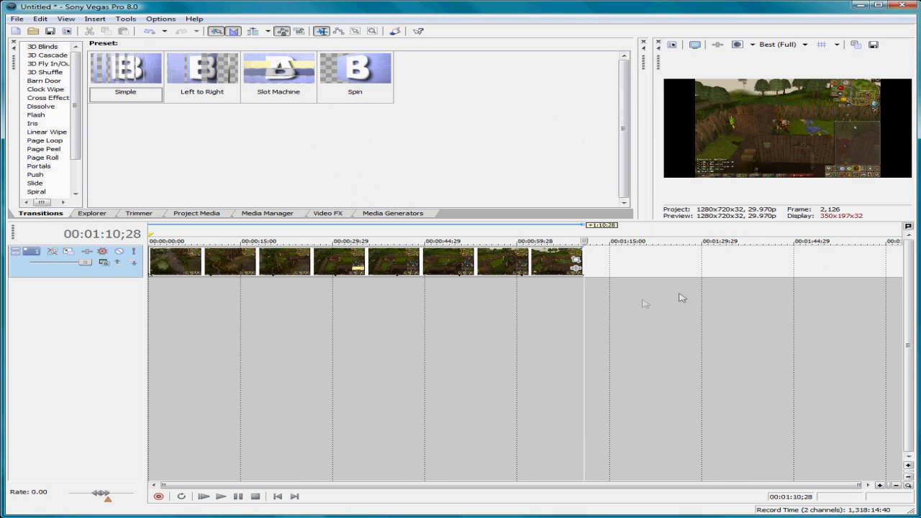
click(510, 311)
click(445, 310)
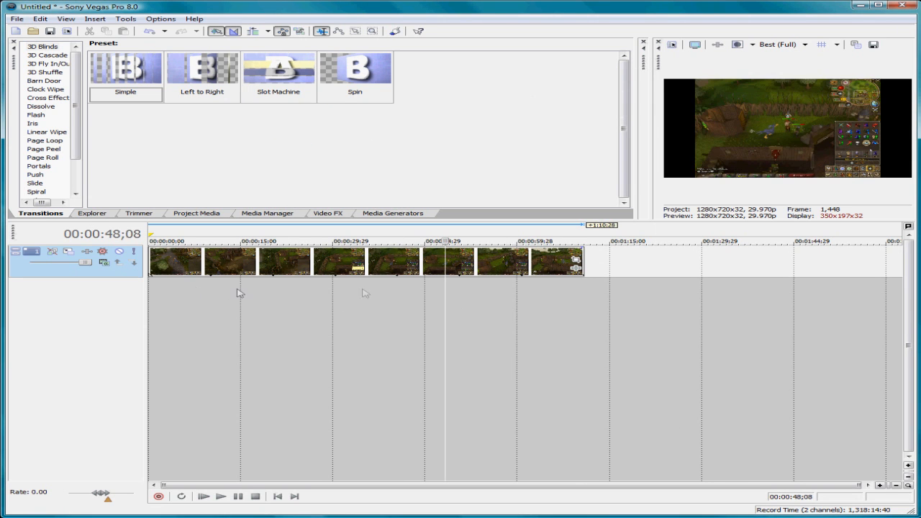
Step: Turn off Maintain aspect ratio in the properties of the video clip on the timeline
click(583, 268)
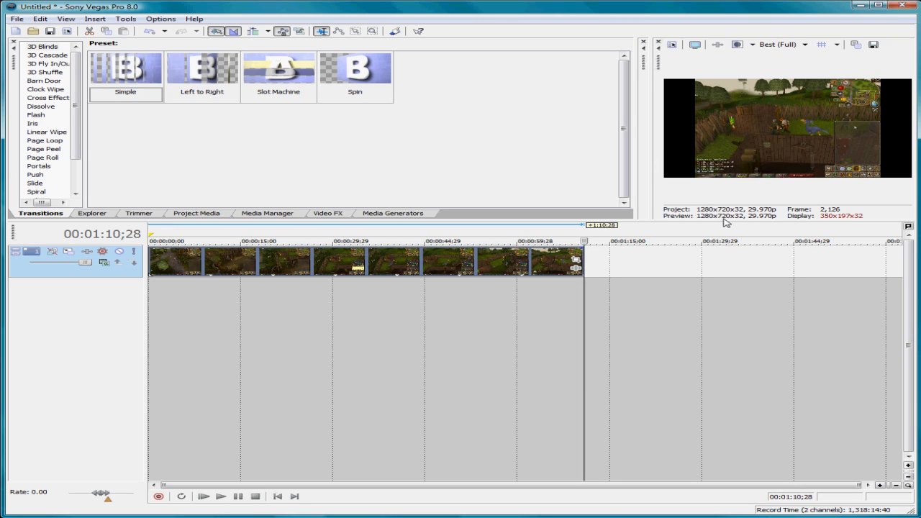
right_click(465, 268)
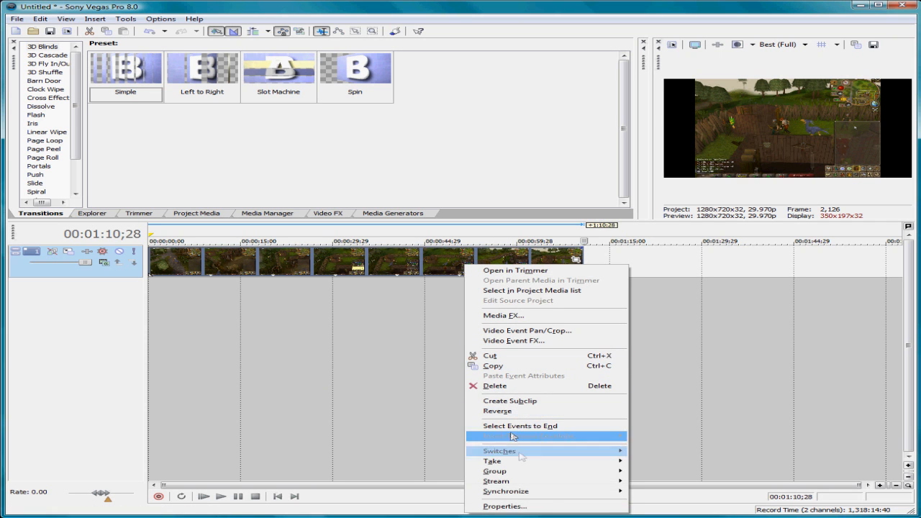
click(547, 506)
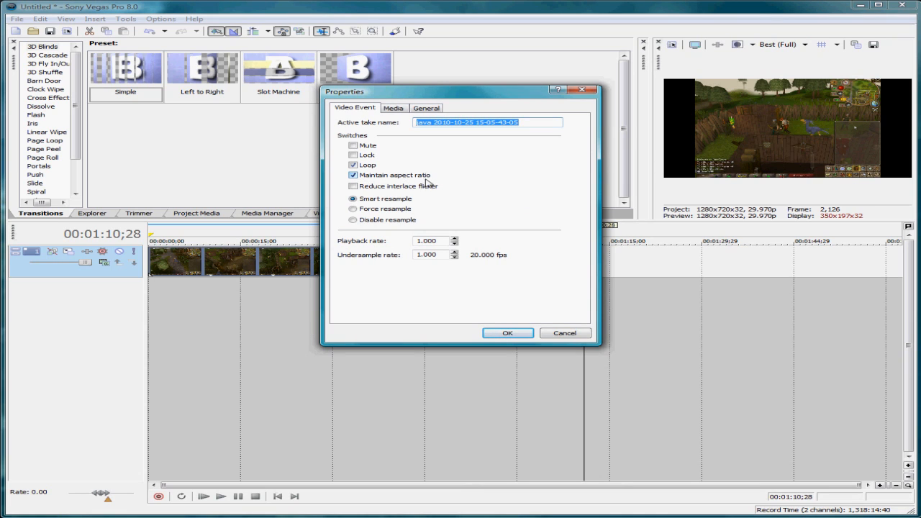
click(382, 177)
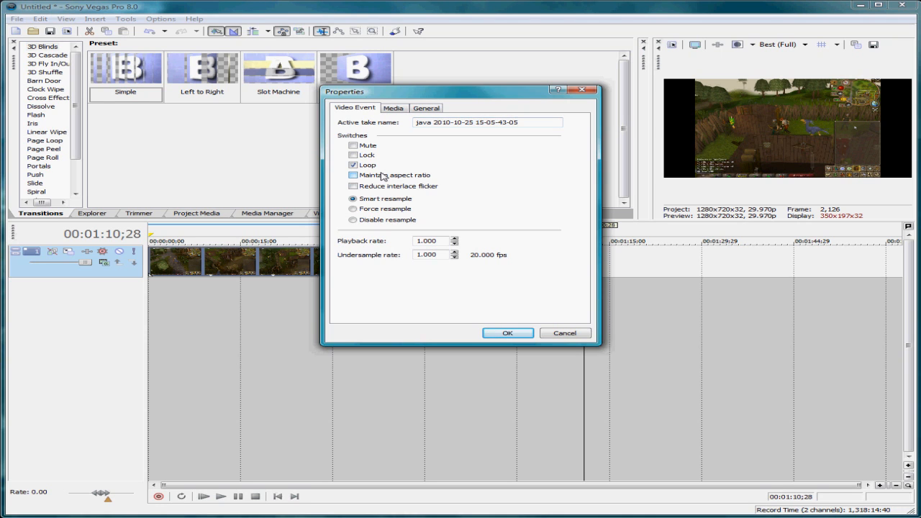
click(506, 337)
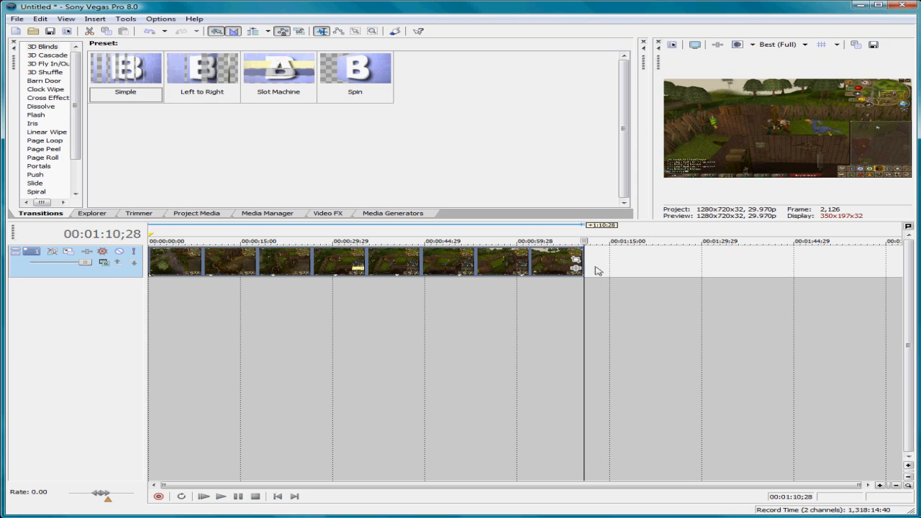
Step: Add a new audio track and a new video track to the project
right_click(77, 296)
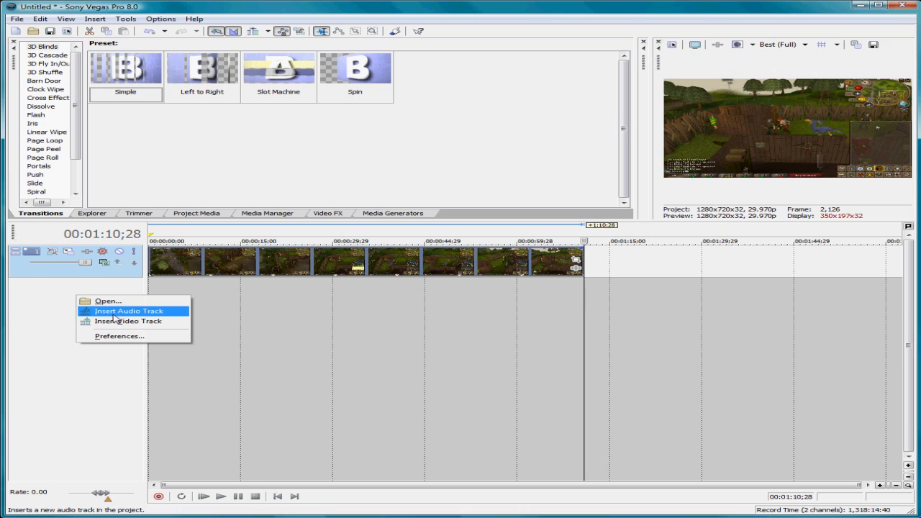
click(113, 314)
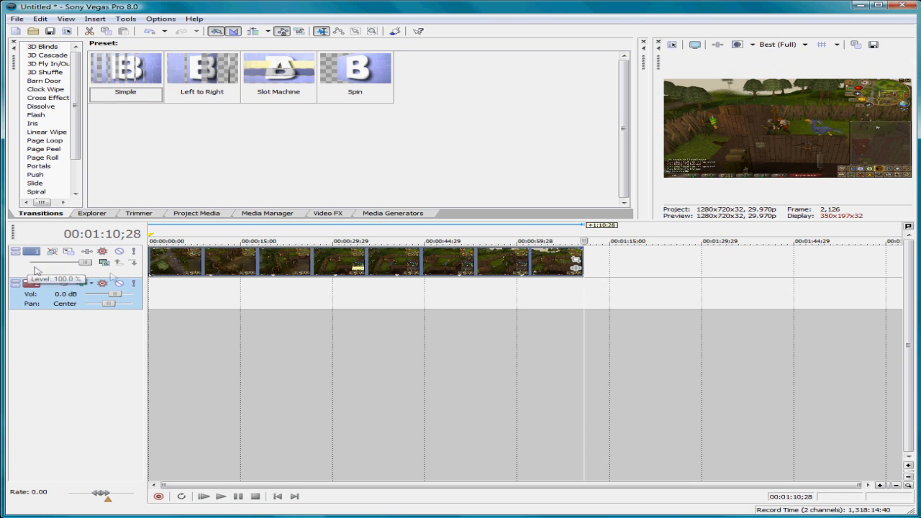
right_click(91, 357)
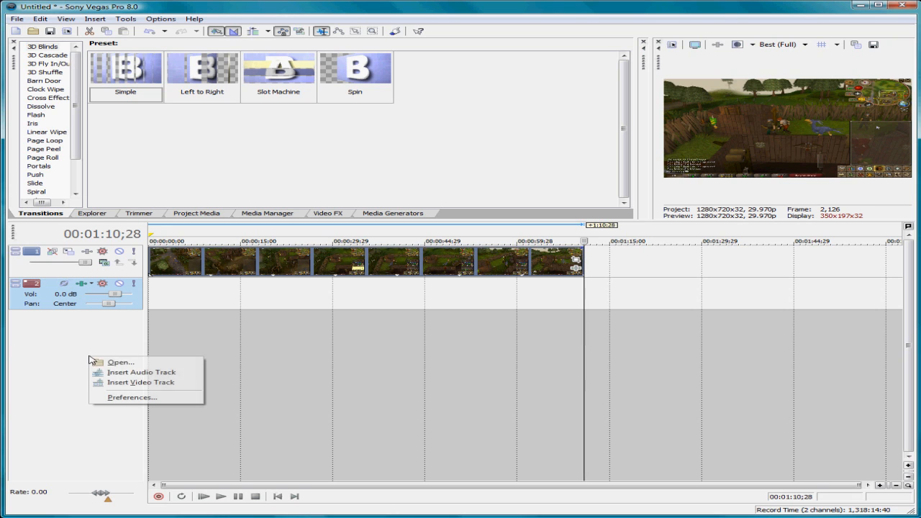
click(121, 383)
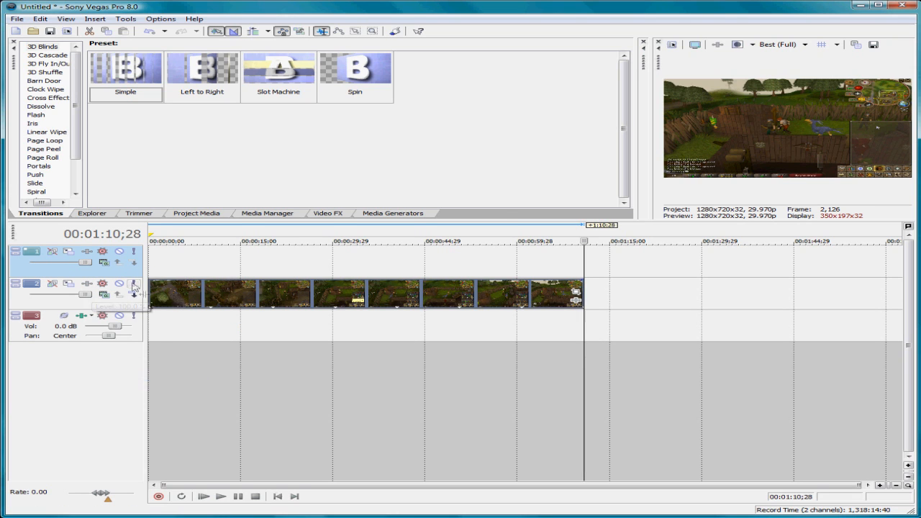
Step: Move the video clip up to the first video track, aligned with the start of the timeline
drag(185, 295, 173, 267)
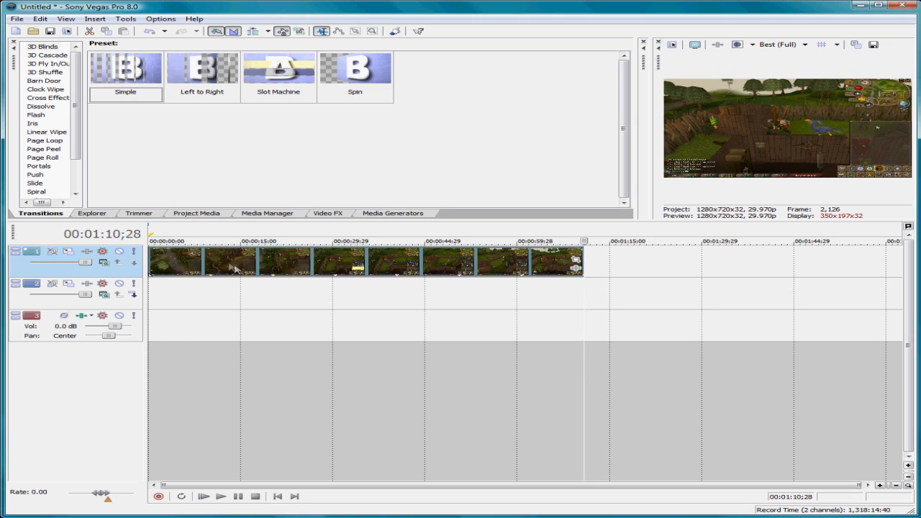
drag(231, 266, 199, 321)
drag(205, 262, 184, 261)
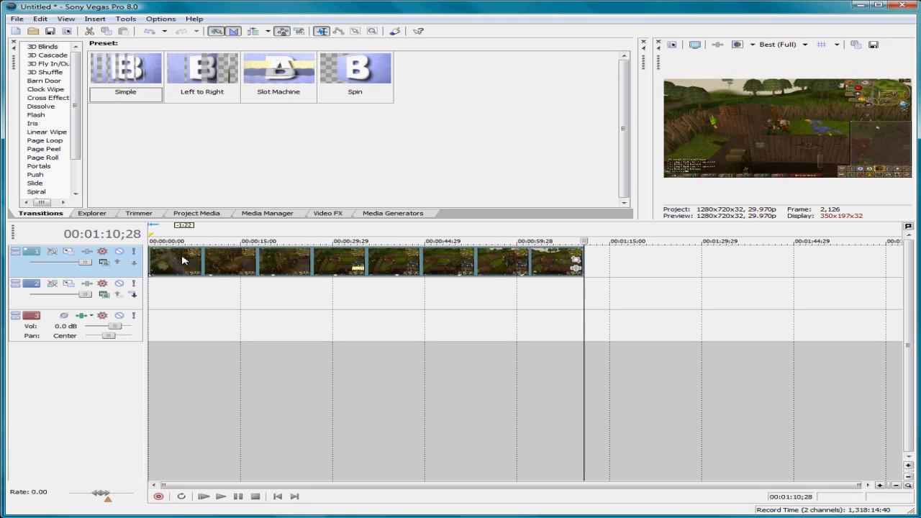
click(104, 264)
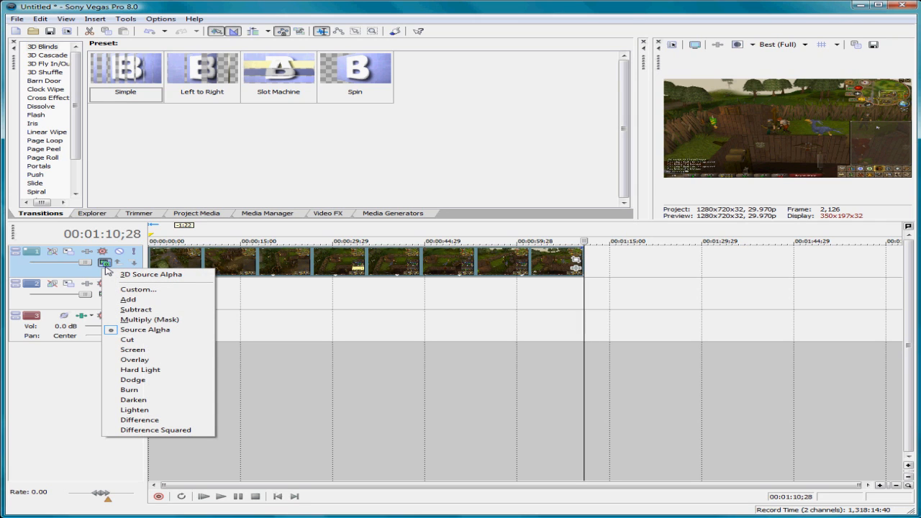
click(105, 267)
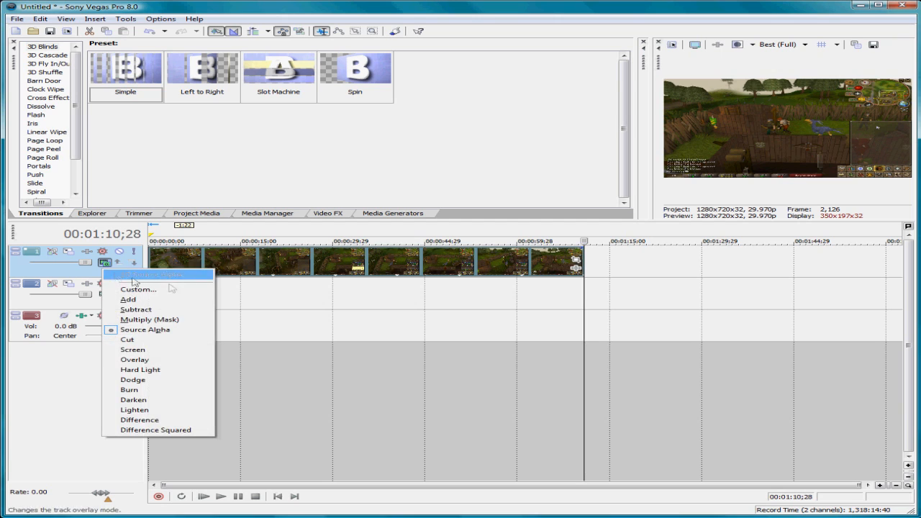
click(419, 421)
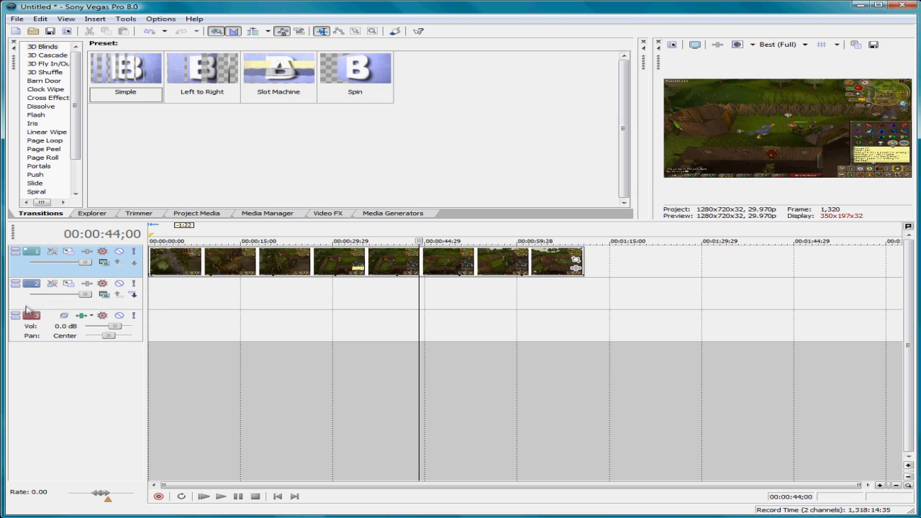
Step: Delete the empty second video track
click(26, 306)
key(Delete)
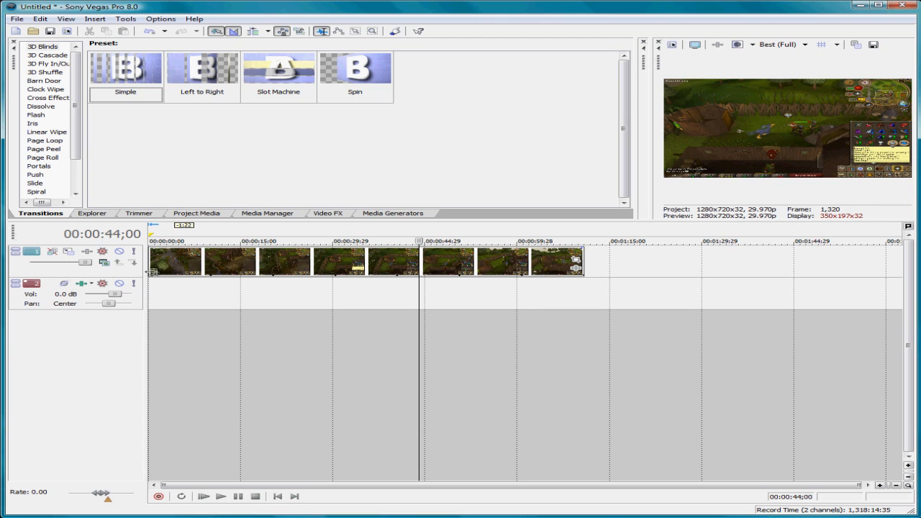
Step: Open the Video Event Pan/Crop settings for the clip with the playhead at its start
click(152, 264)
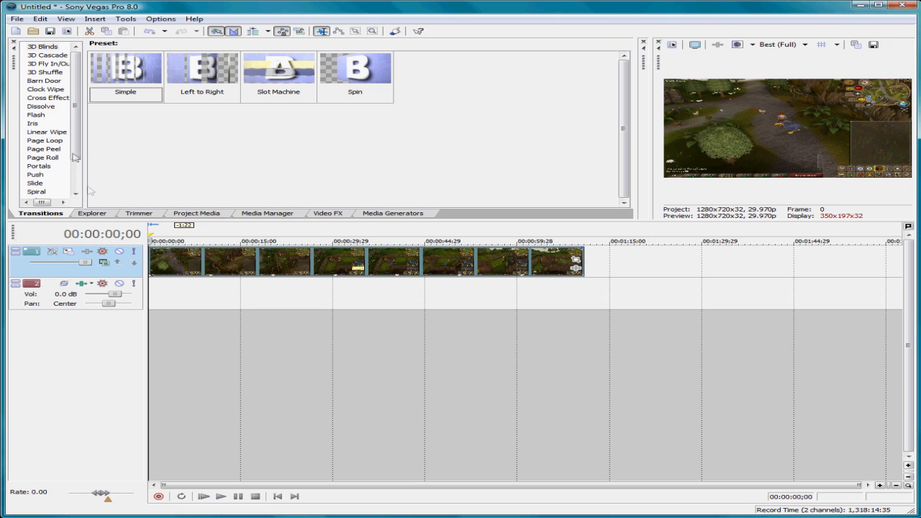
click(126, 19)
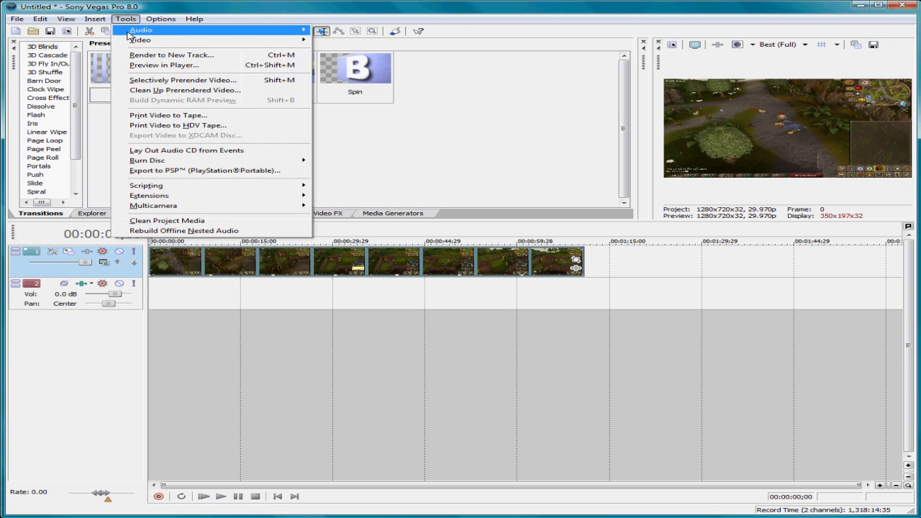
mouse_move(130, 40)
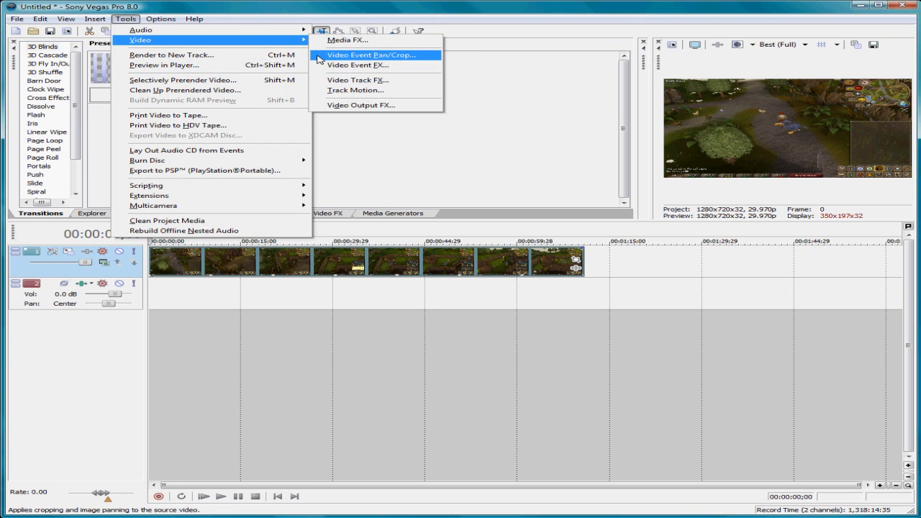
click(317, 55)
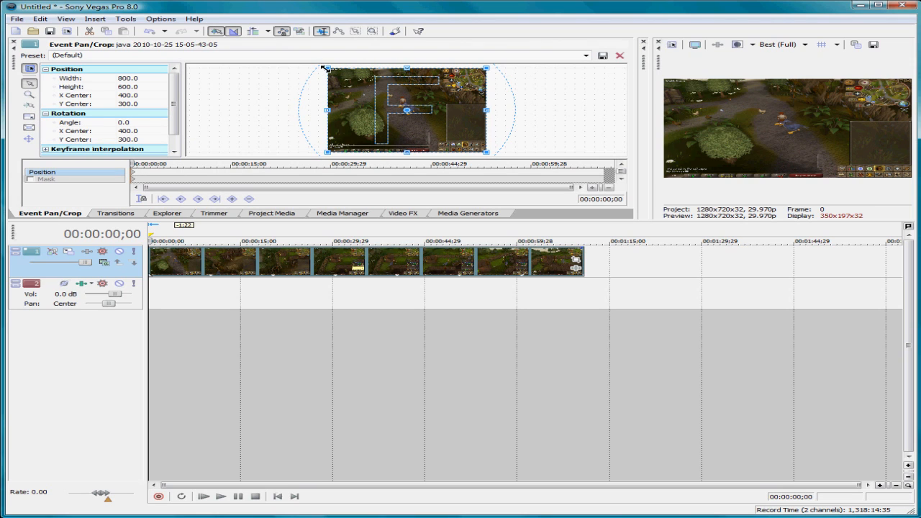
Step: Try resizing the crop frame to about 535 by 399 and moving it over the character, and restore the Default preset
mouse_move(328, 69)
mouse_down()
mouse_move(412, 94)
mouse_move(338, 73)
mouse_up()
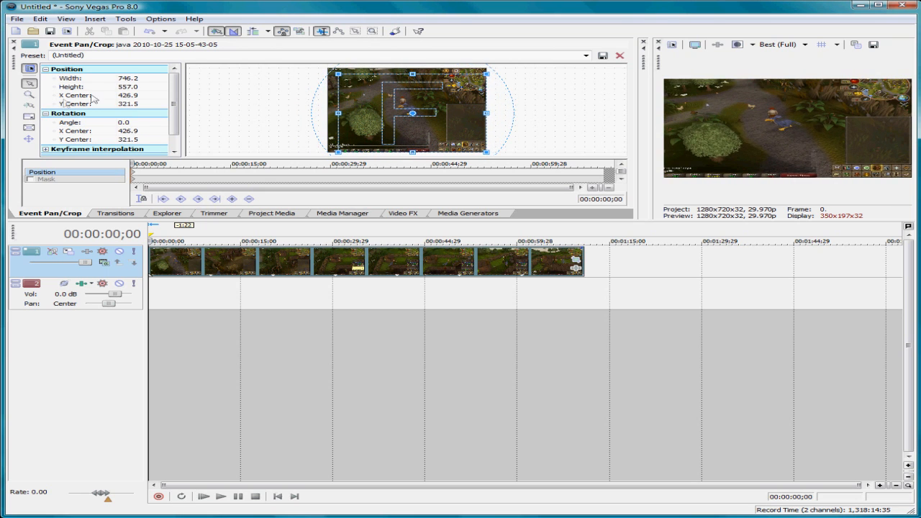
click(28, 117)
drag(337, 73, 392, 115)
drag(389, 122, 347, 97)
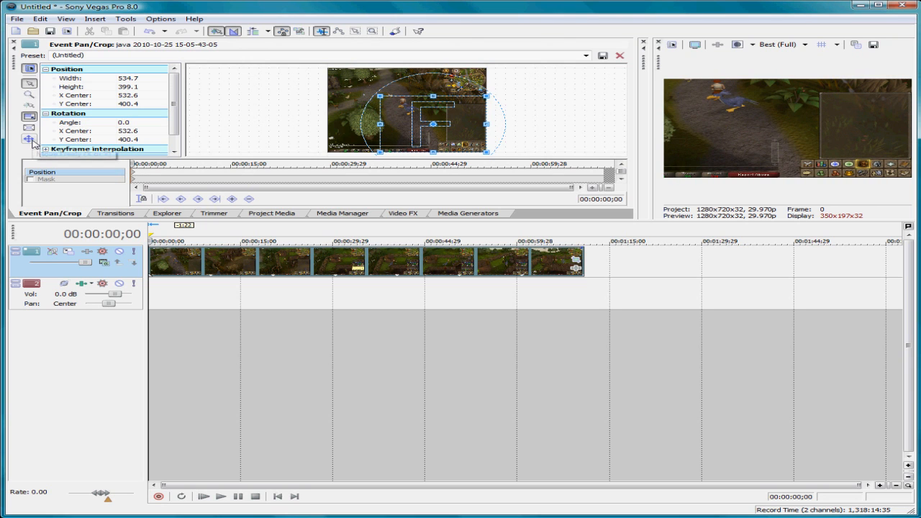
mouse_move(407, 130)
mouse_down()
mouse_move(383, 118)
mouse_move(395, 113)
mouse_move(414, 124)
mouse_move(385, 126)
mouse_move(408, 128)
mouse_up()
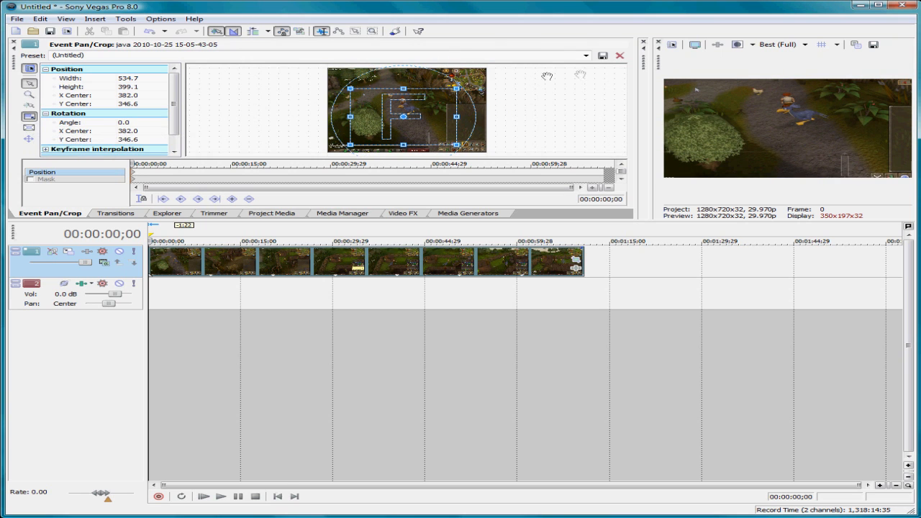
click(587, 56)
click(579, 64)
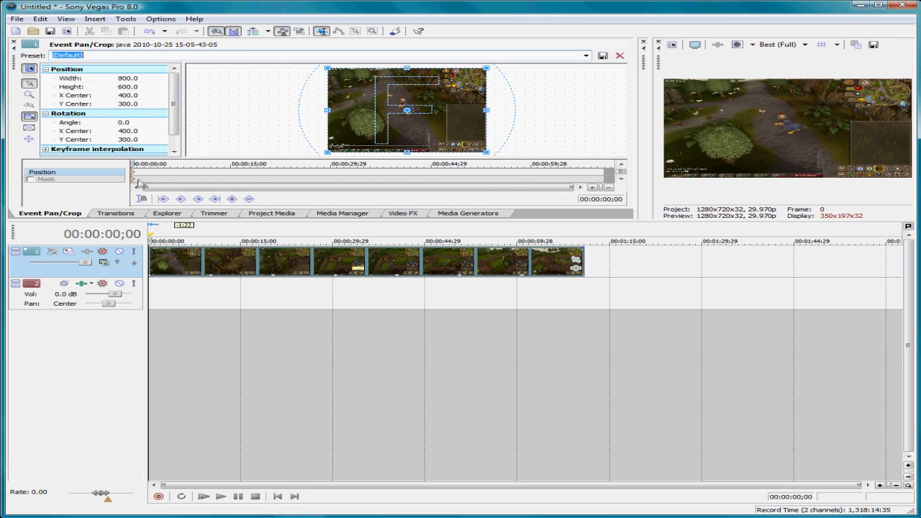
Step: Add a full-frame Default keyframe at 00:00:20;00 and a keyframe at 00:00:21;09 cropped to about 231 by 173 around the fighting characters
drag(130, 165, 272, 178)
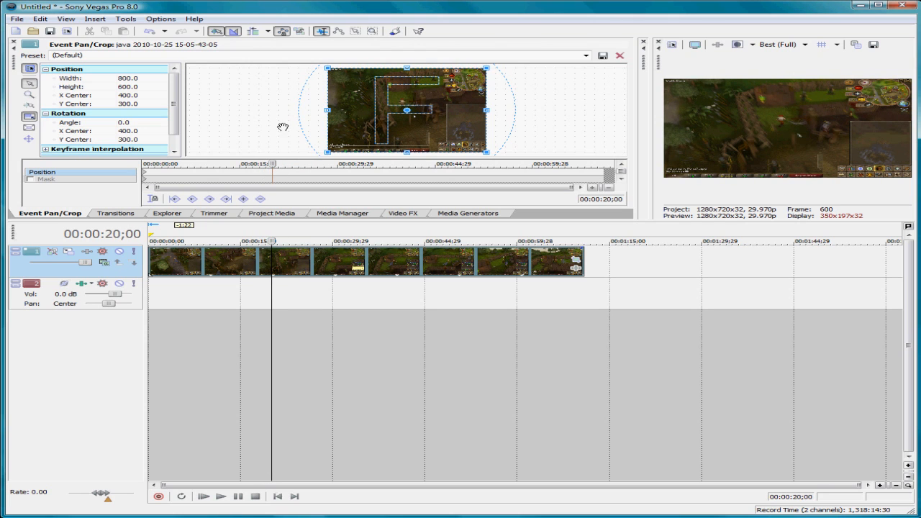
click(586, 56)
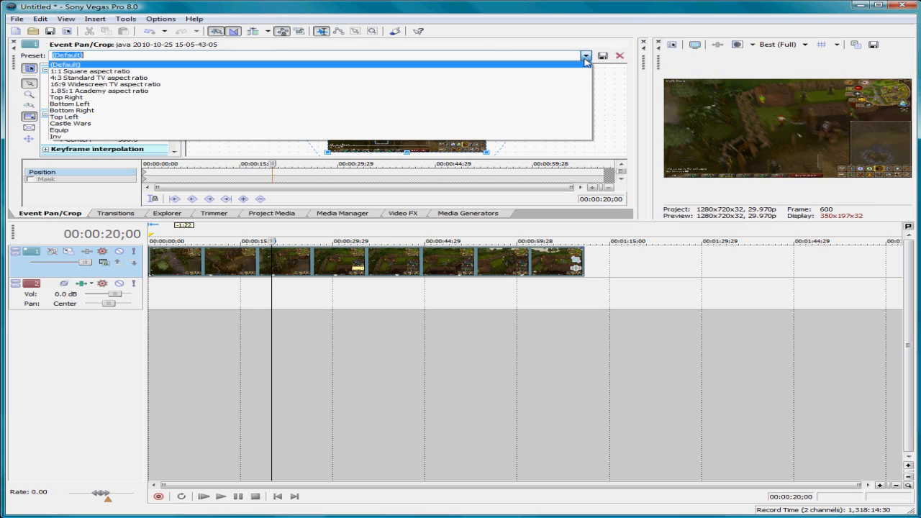
click(570, 66)
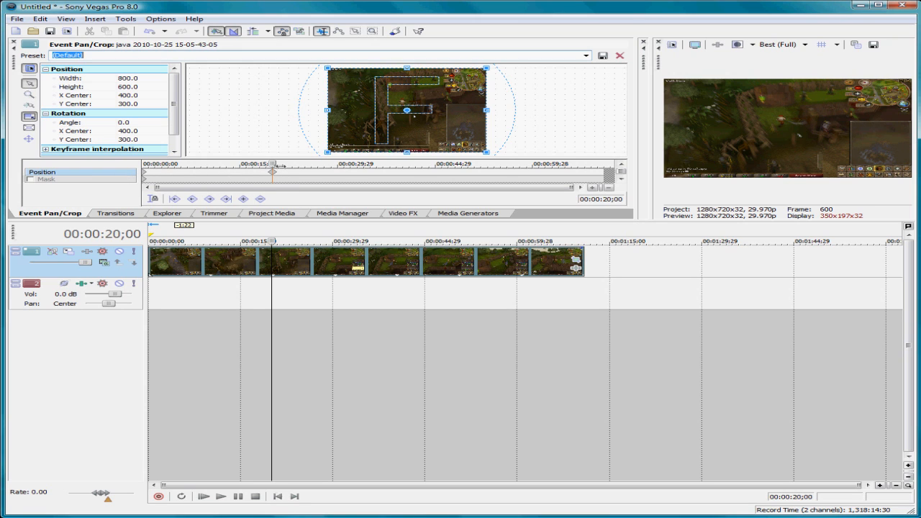
drag(272, 164, 280, 164)
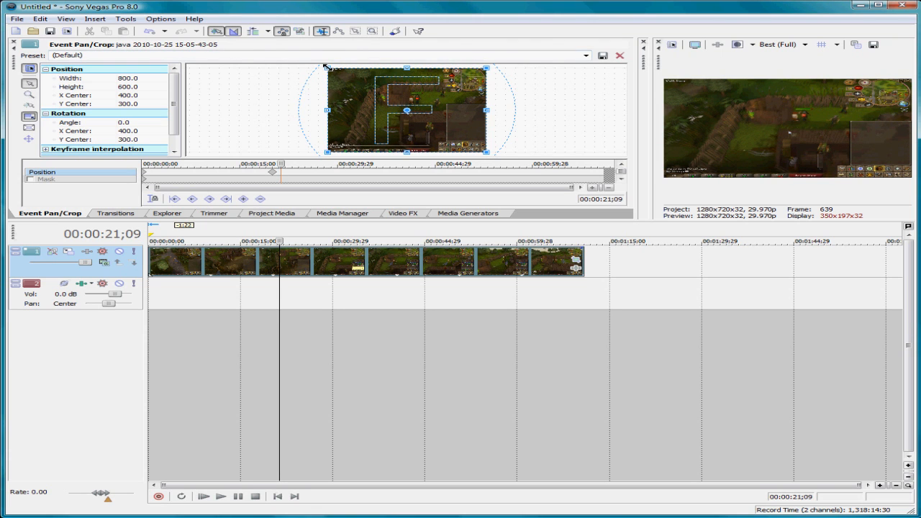
drag(327, 66, 402, 102)
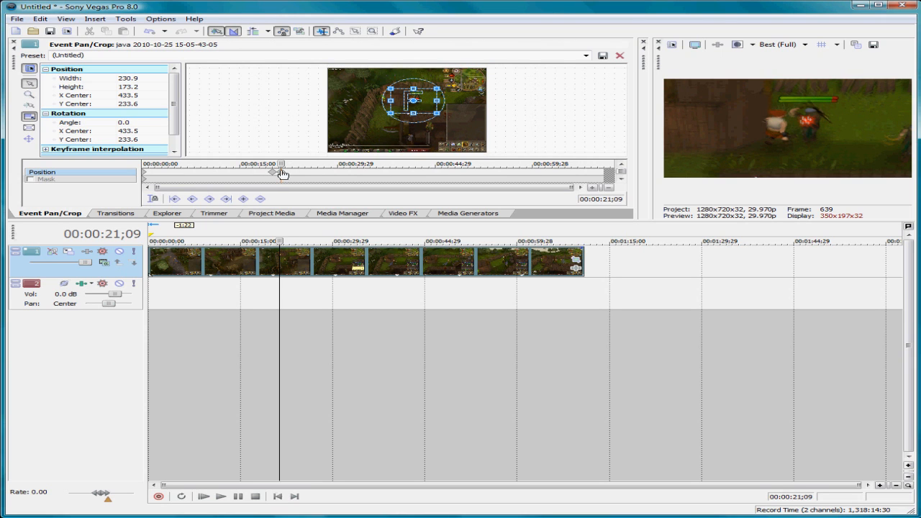
Step: Play the clip from about 00:00:18;11 to preview the zoom-in on the fight
drag(281, 168, 262, 168)
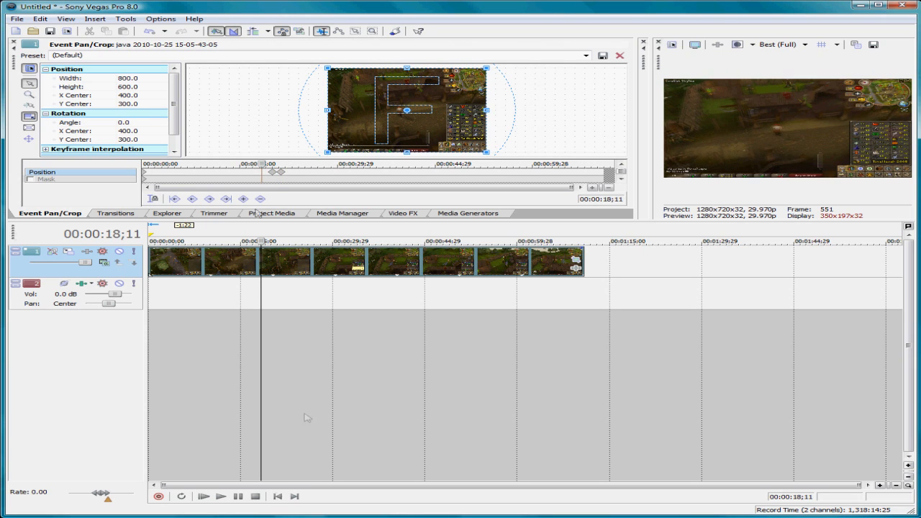
click(219, 496)
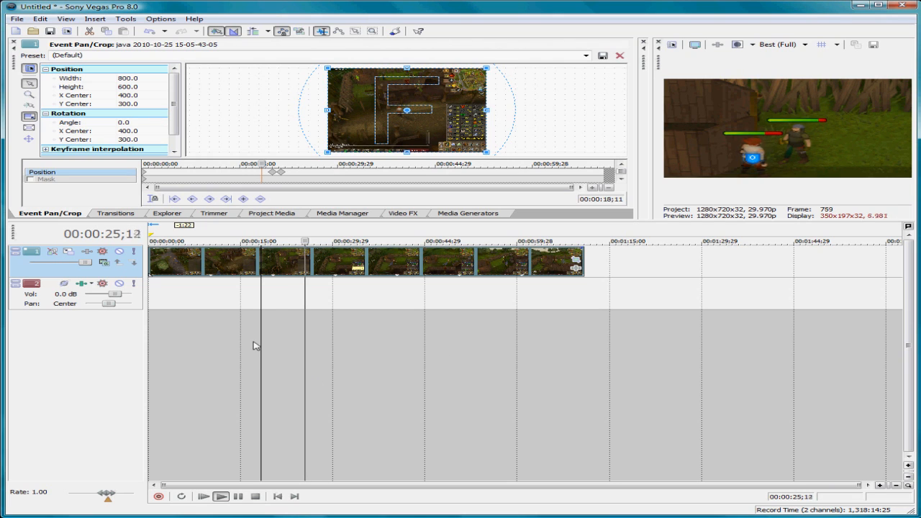
click(237, 495)
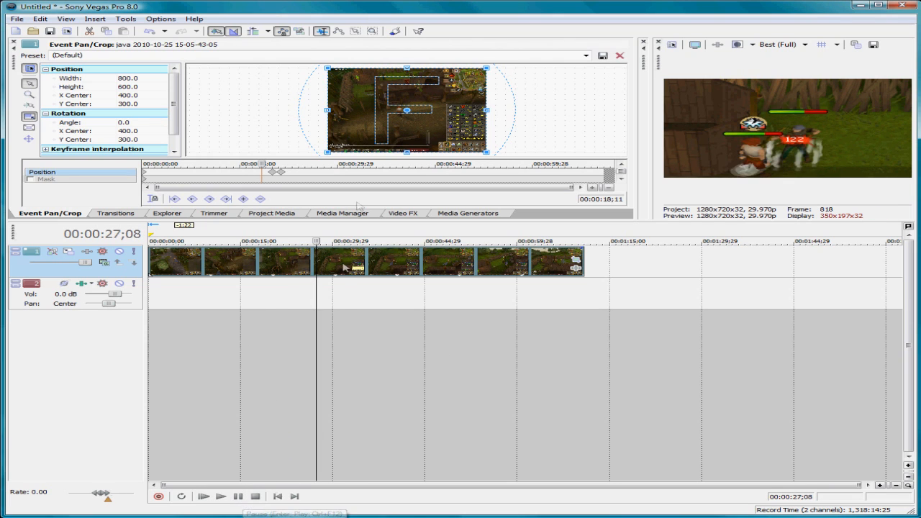
Step: Add a keyframe at 00:00:23;14 that returns the crop to the Default preset
click(294, 174)
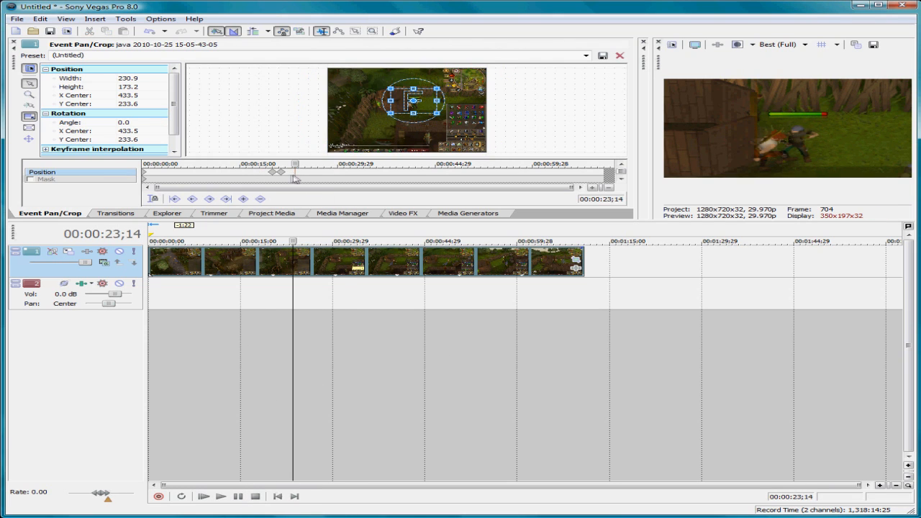
click(587, 55)
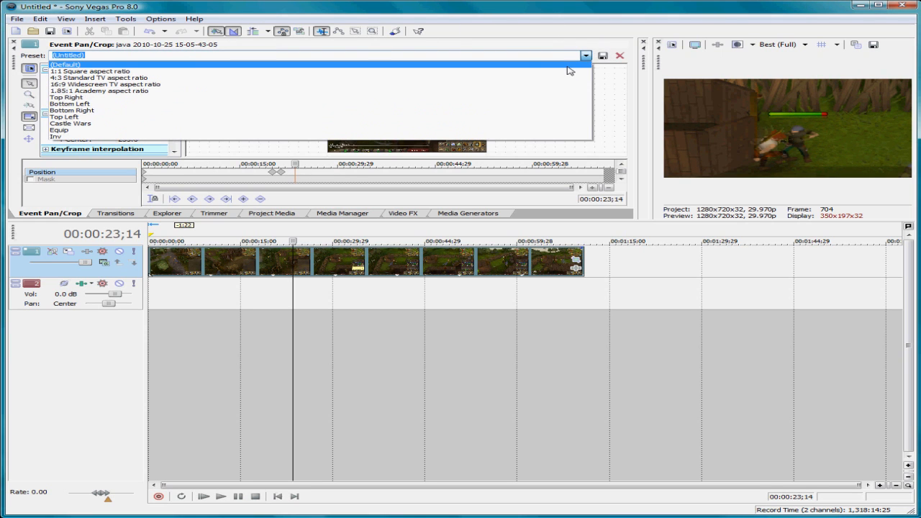
click(568, 65)
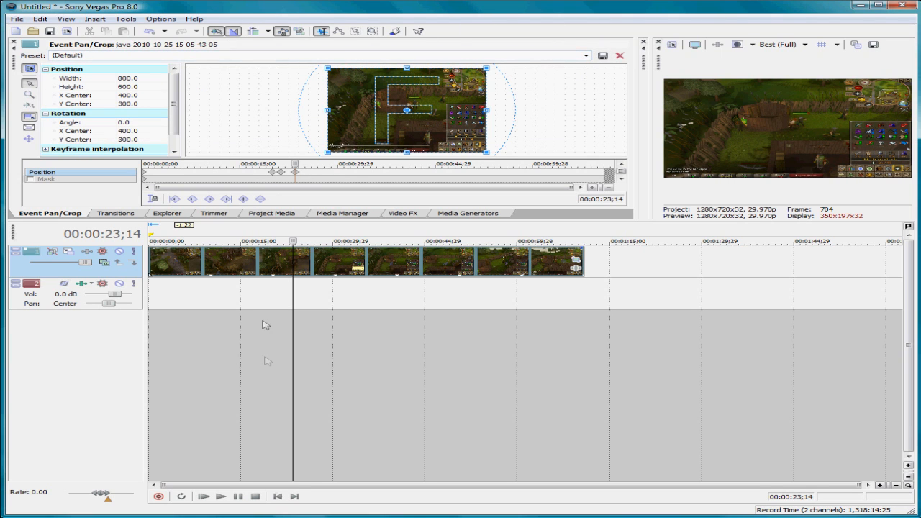
Step: Play the clip from about 00:00:18;24 to preview the zoom in and back out
drag(256, 183, 266, 180)
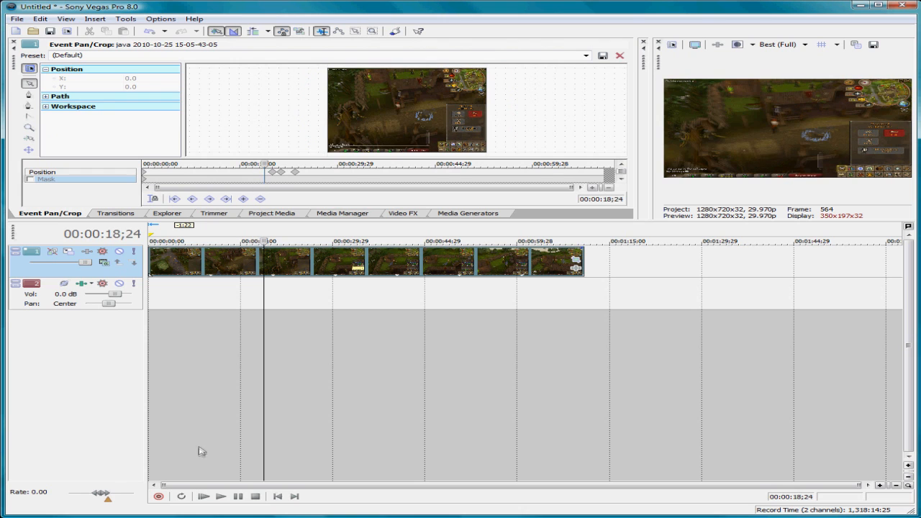
click(221, 498)
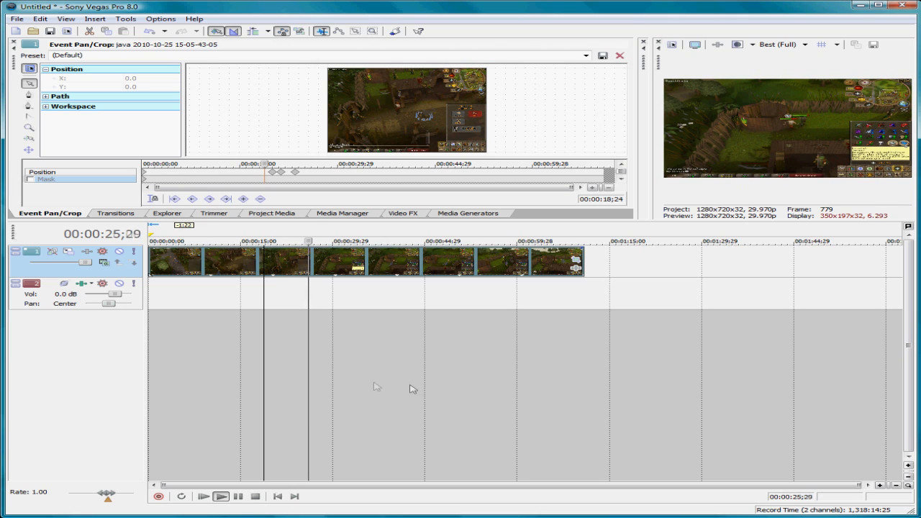
click(237, 496)
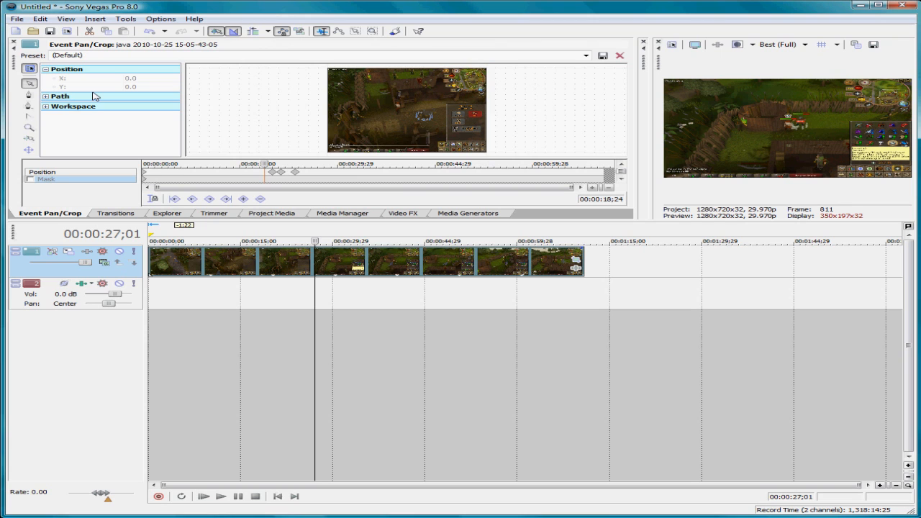
Step: Delete the three pan/crop position keyframes at 00:00:20;00, 00:00:21;09 and 00:00:23;14
click(274, 175)
key(Delete)
click(281, 176)
key(Delete)
click(295, 176)
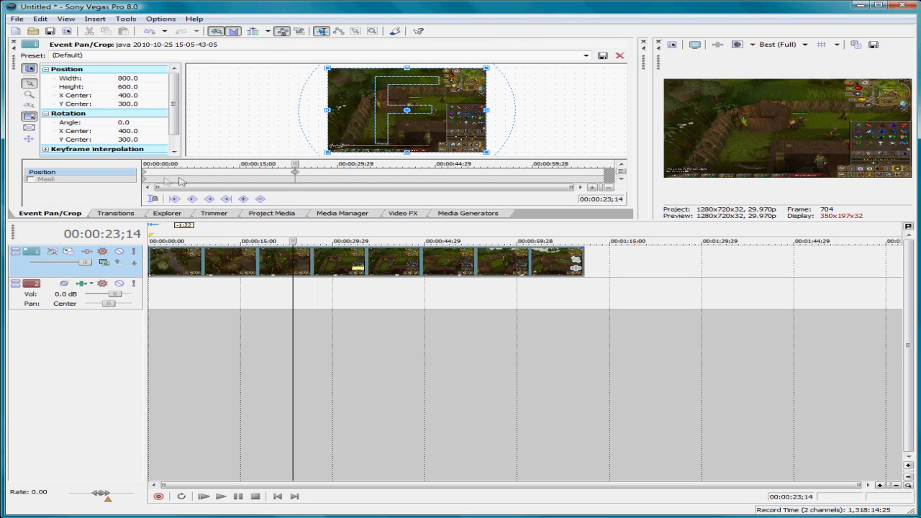
Step: Try cropping only the height at the clip's first keyframe to about 299, and restore the Default preset
click(146, 175)
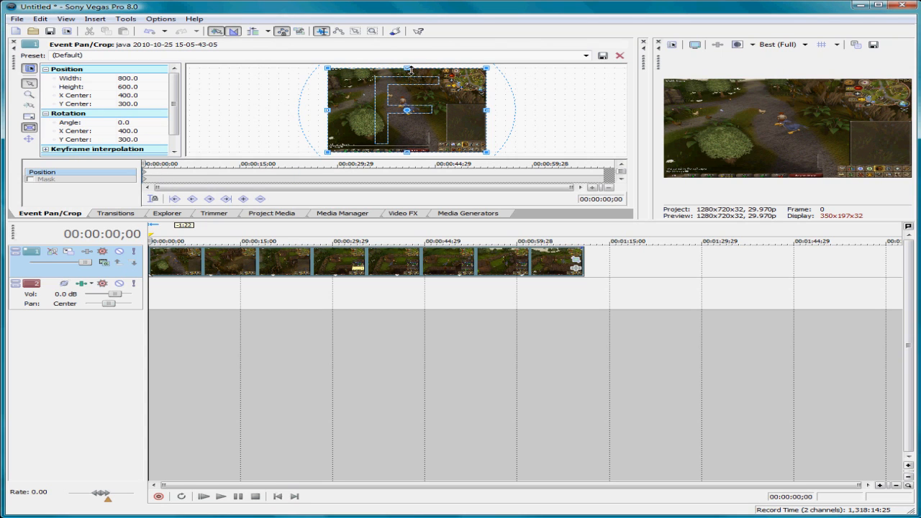
drag(410, 70, 417, 110)
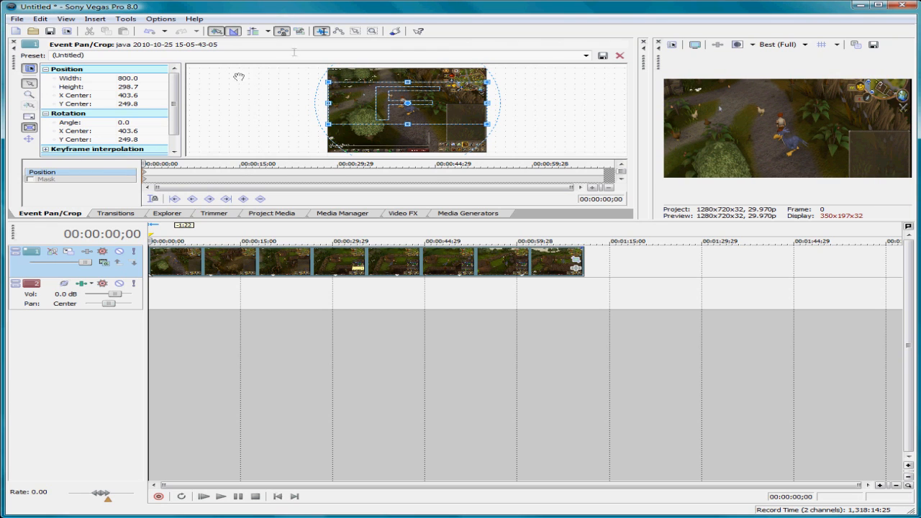
click(586, 56)
click(561, 62)
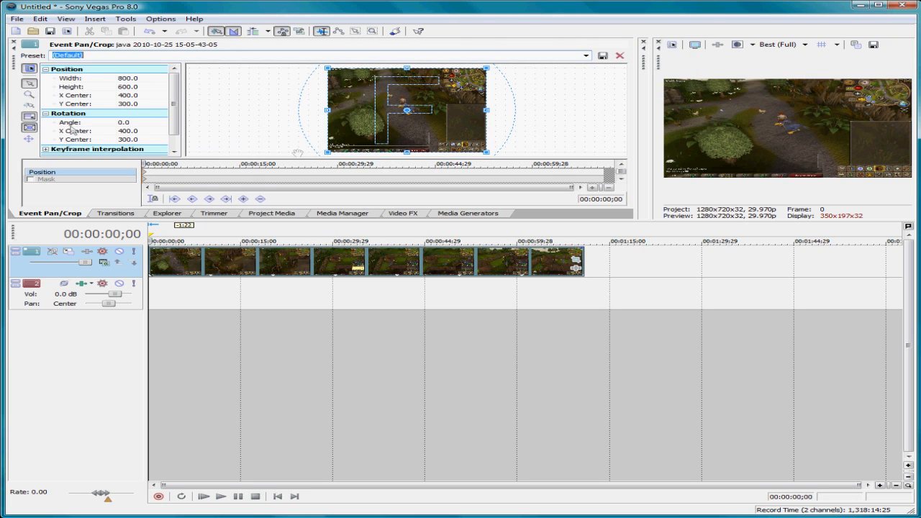
Step: Crop the clip to about 350 by 263 around the character, preview it, and return the playhead to the start
drag(492, 157, 421, 116)
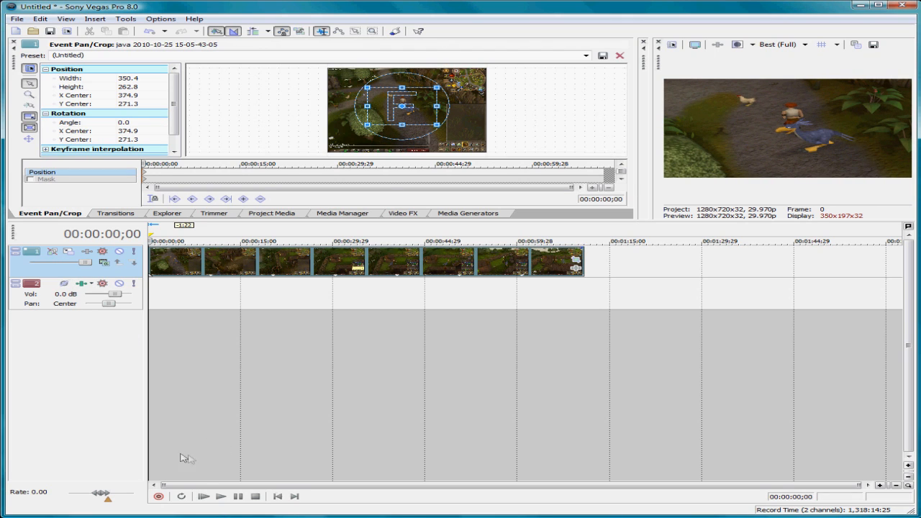
click(221, 496)
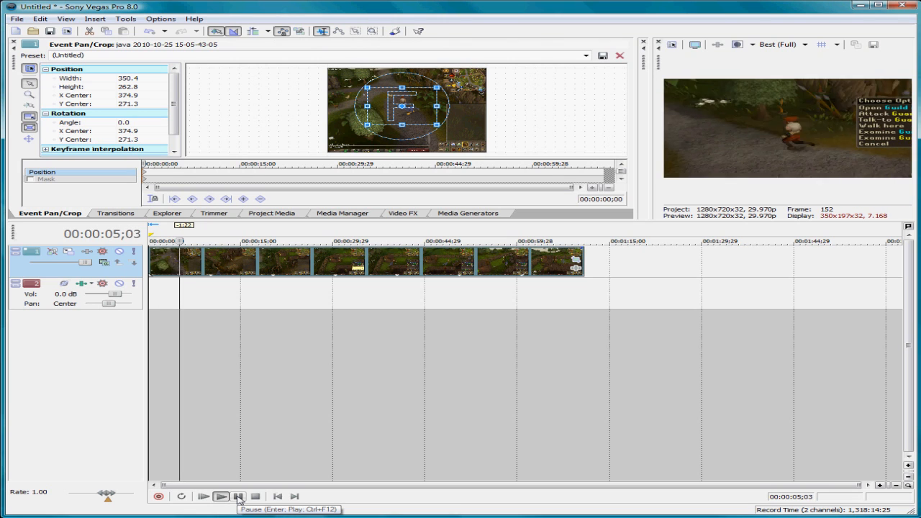
click(238, 496)
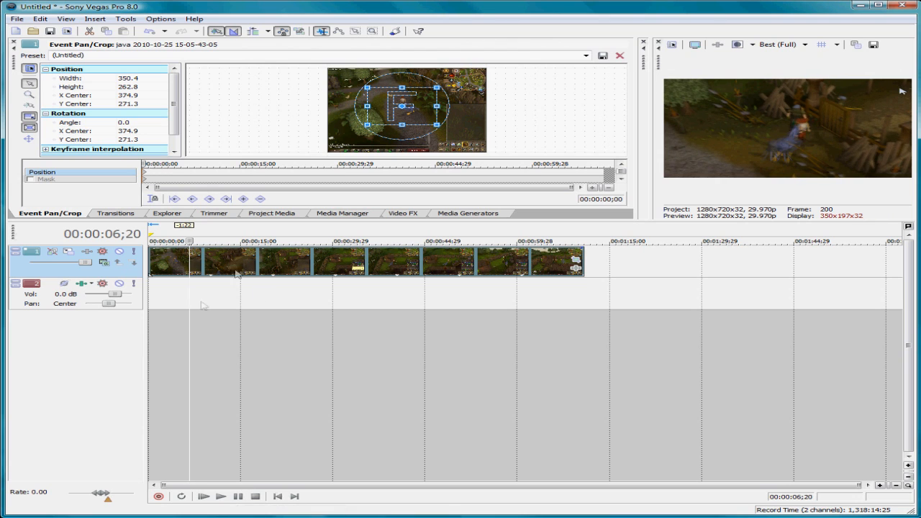
drag(191, 241, 148, 241)
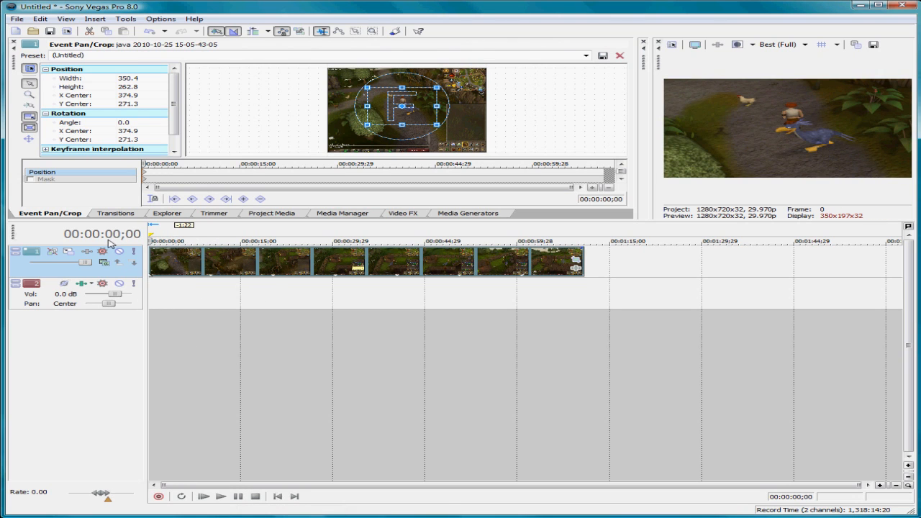
Step: Set the time selection to the clip's full length and check the clip's end and start with the playhead
double_click(152, 254)
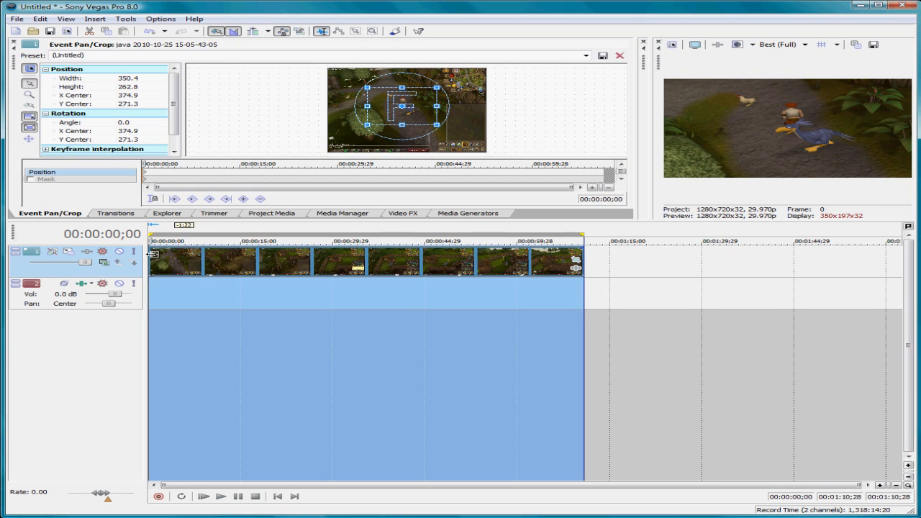
click(153, 253)
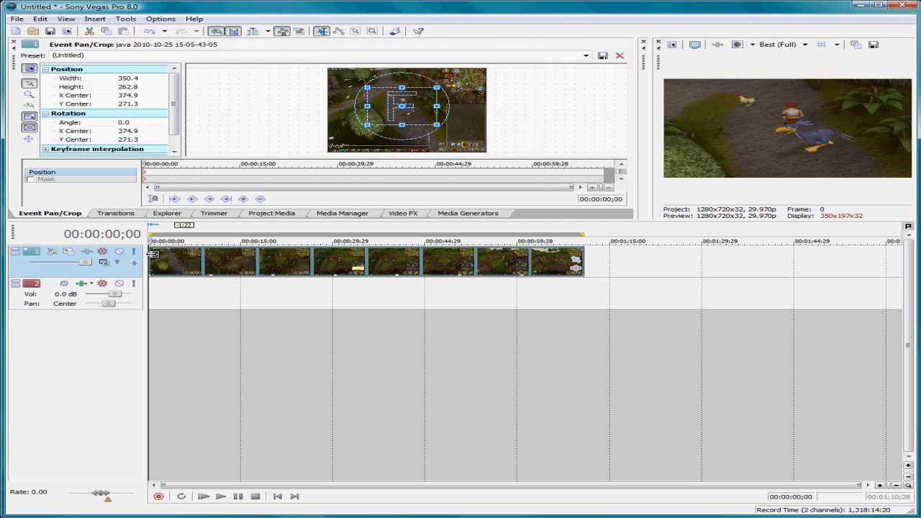
click(584, 251)
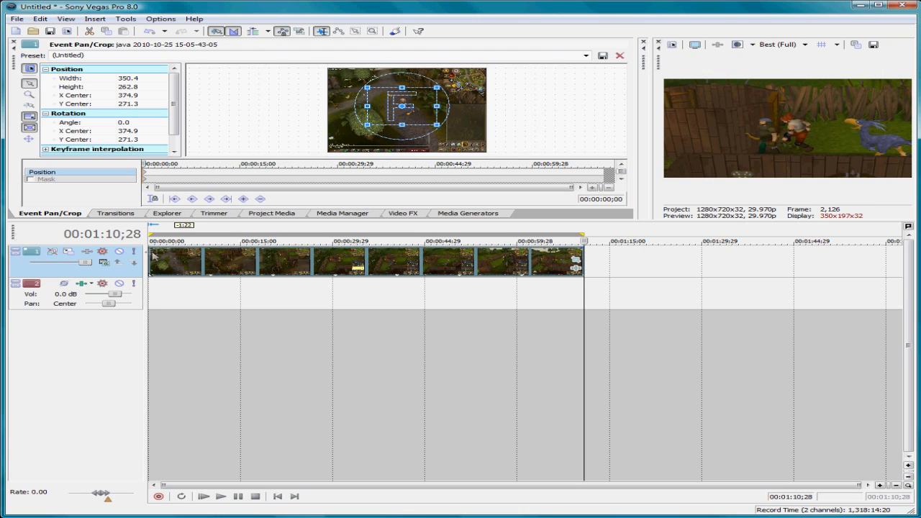
click(150, 250)
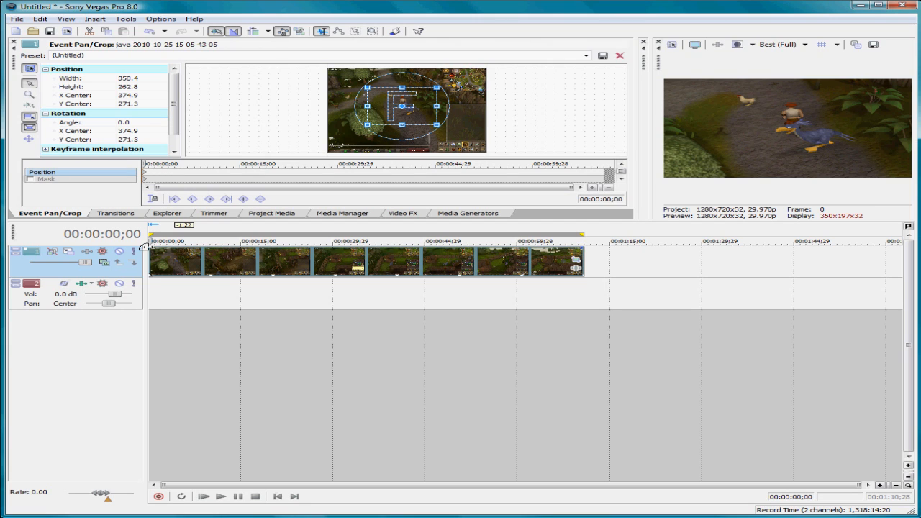
Step: Add a fade-in at the start of the video clip and adjust its length to about 00:00:01;18
drag(147, 247, 159, 248)
scroll(171, 269, up, 1)
scroll(172, 269, up, 5)
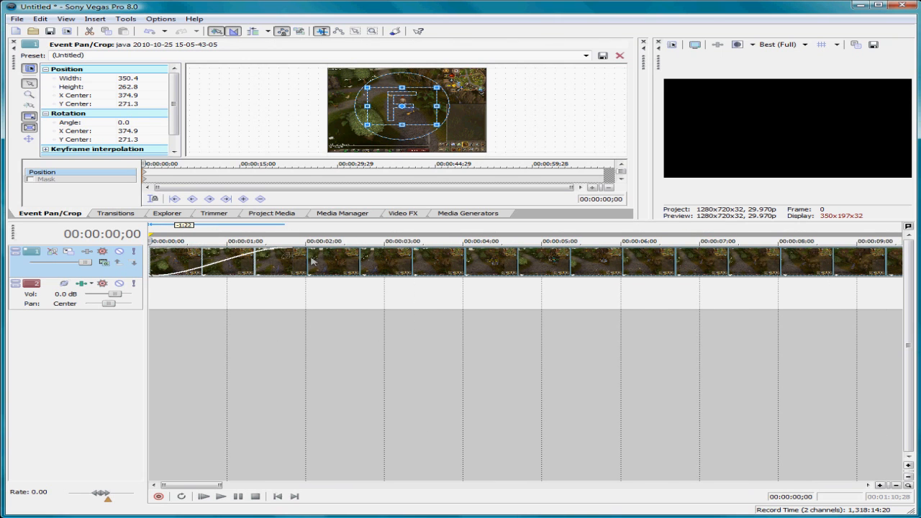
scroll(195, 285, down, 1)
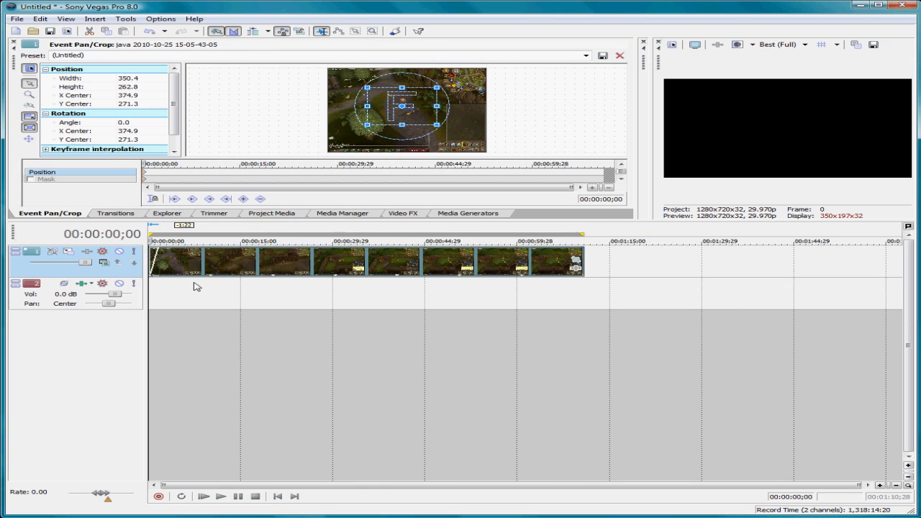
scroll(196, 287, up, 1)
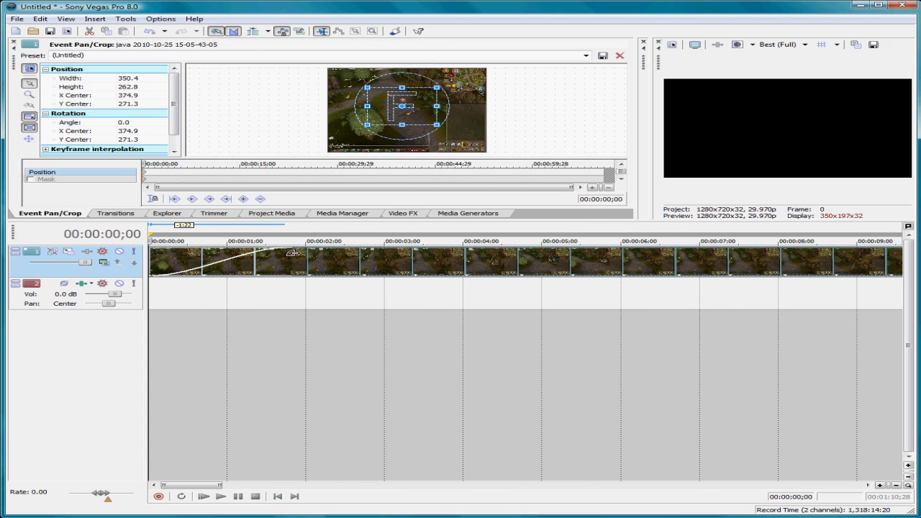
drag(294, 250, 293, 272)
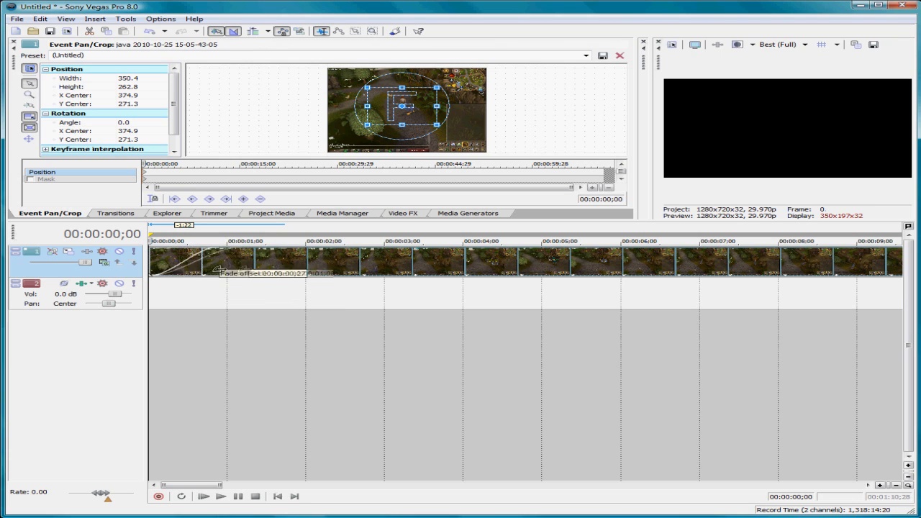
drag(217, 271, 273, 271)
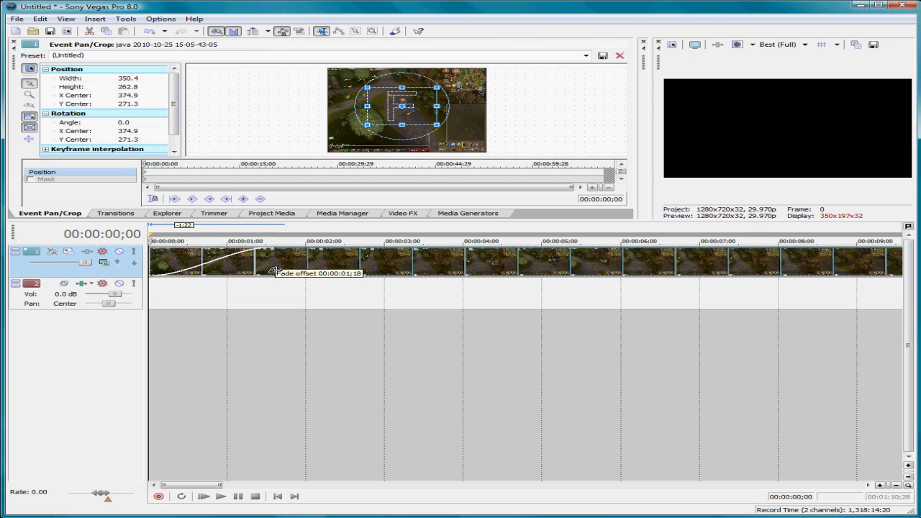
Step: Play back the start of the clip to check the fade-in
click(204, 497)
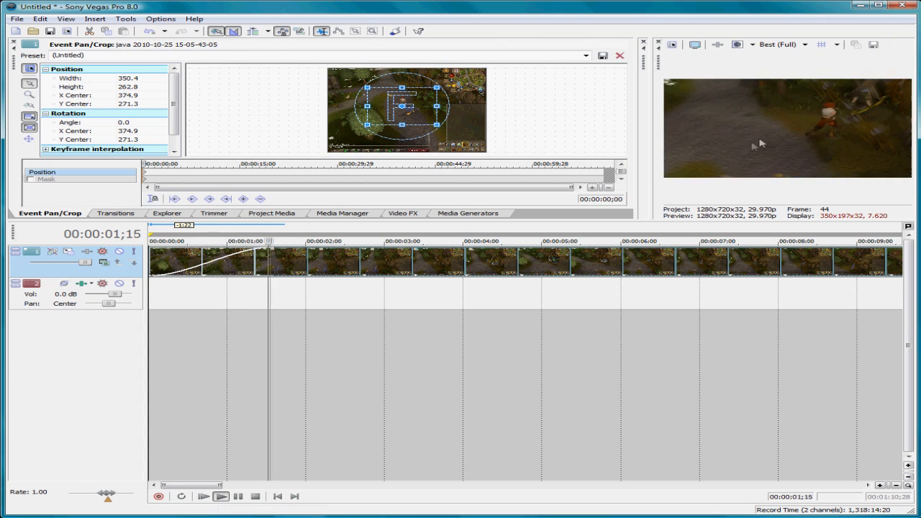
click(238, 496)
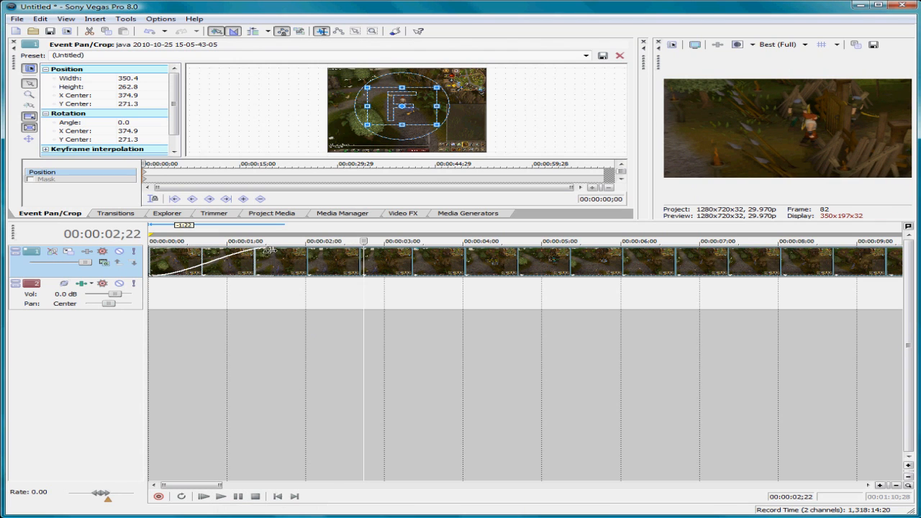
Step: Add a fade-out at the end of the video clip and preview it
drag(213, 483, 603, 496)
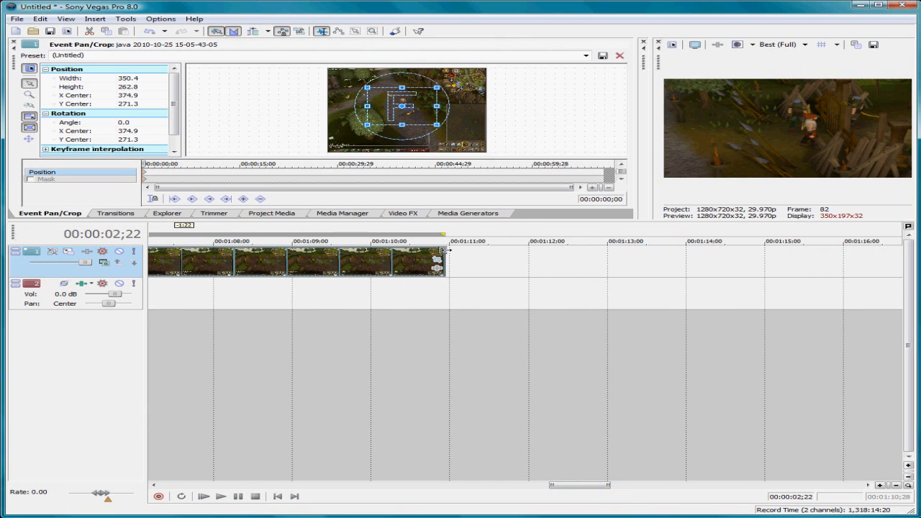
drag(448, 247, 414, 252)
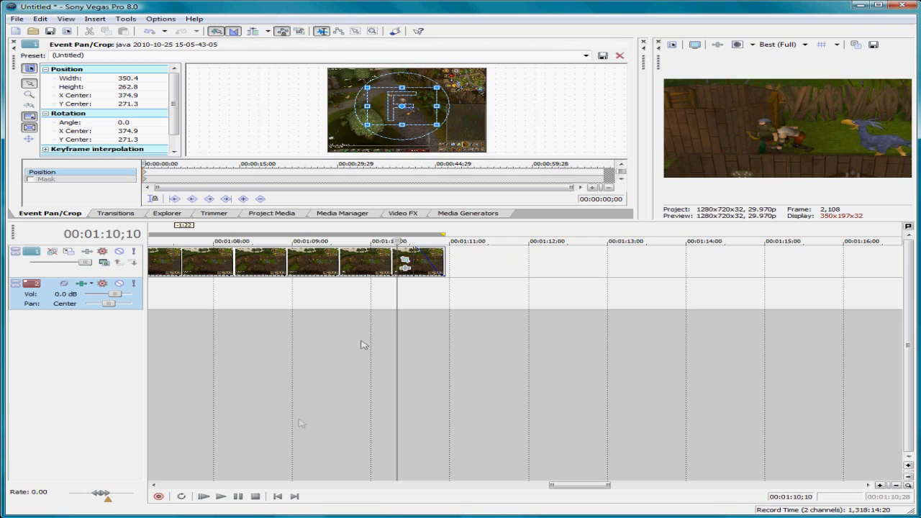
click(220, 496)
click(237, 497)
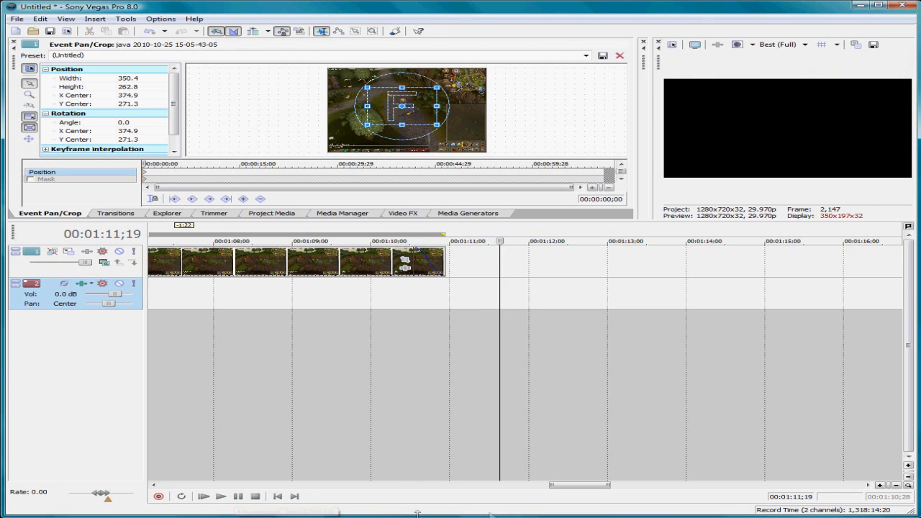
Step: Split the video clip at about 00:00:24;16 on the timeline
drag(579, 487, 350, 486)
scroll(446, 404, down, 4)
scroll(448, 403, down, 3)
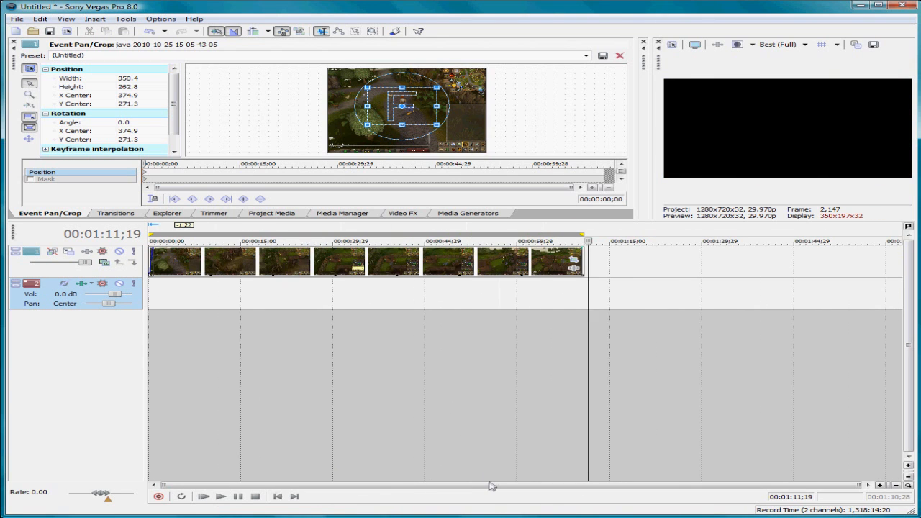
click(318, 275)
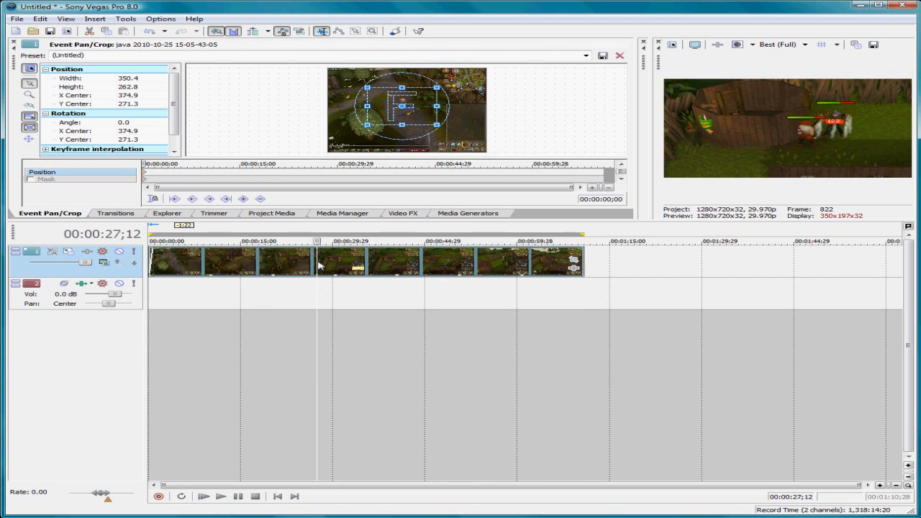
click(304, 265)
click(299, 266)
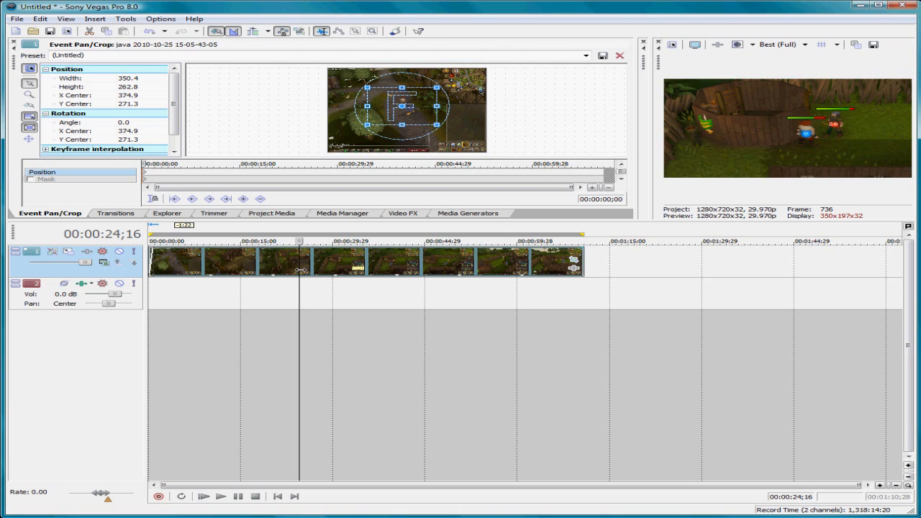
key(s)
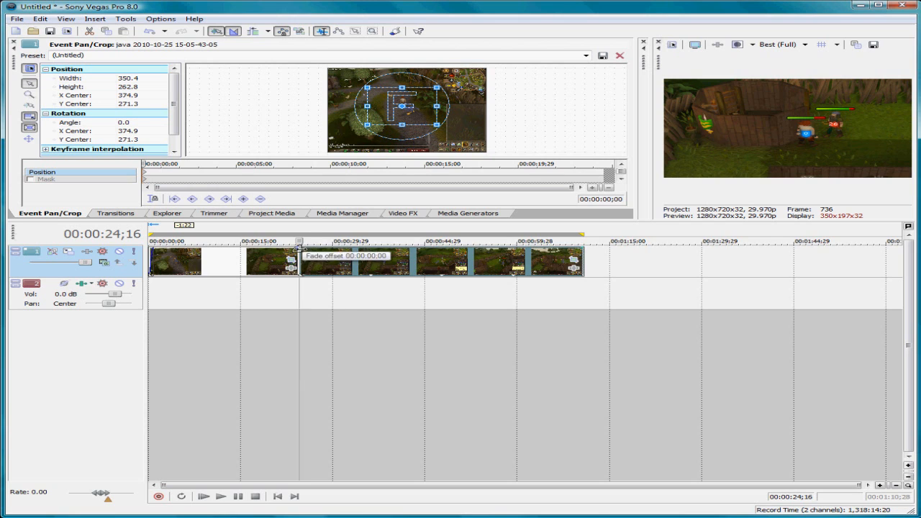
Step: Add a fade-out and a fade-in on either side of the split and preview the fade between the two clips
scroll(298, 248, up, 2)
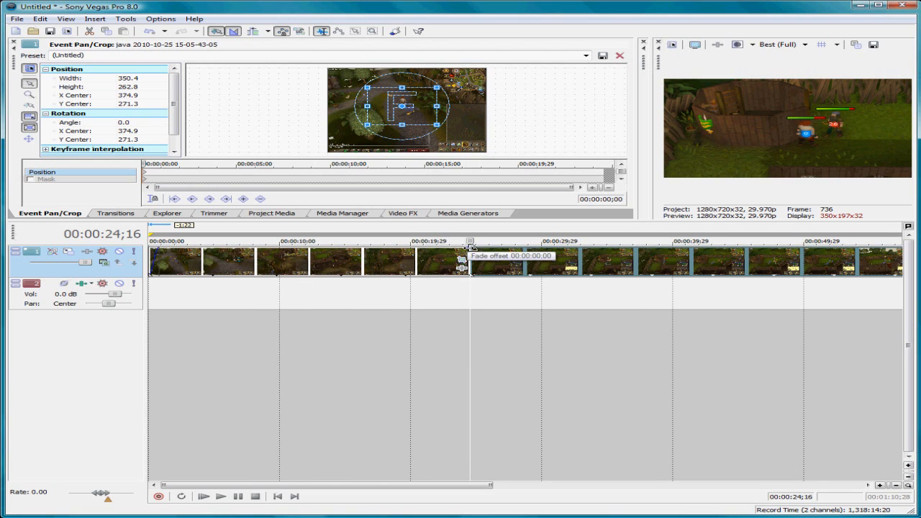
drag(461, 250, 480, 249)
click(448, 290)
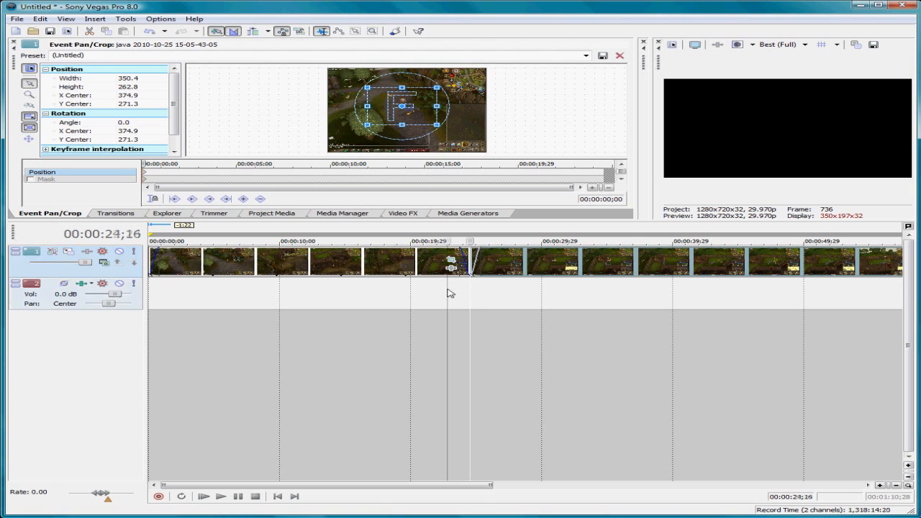
click(220, 496)
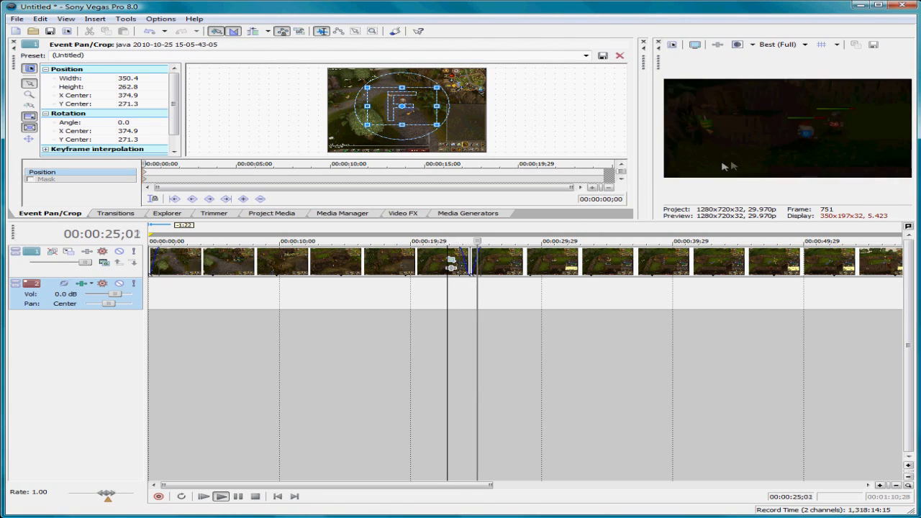
click(237, 496)
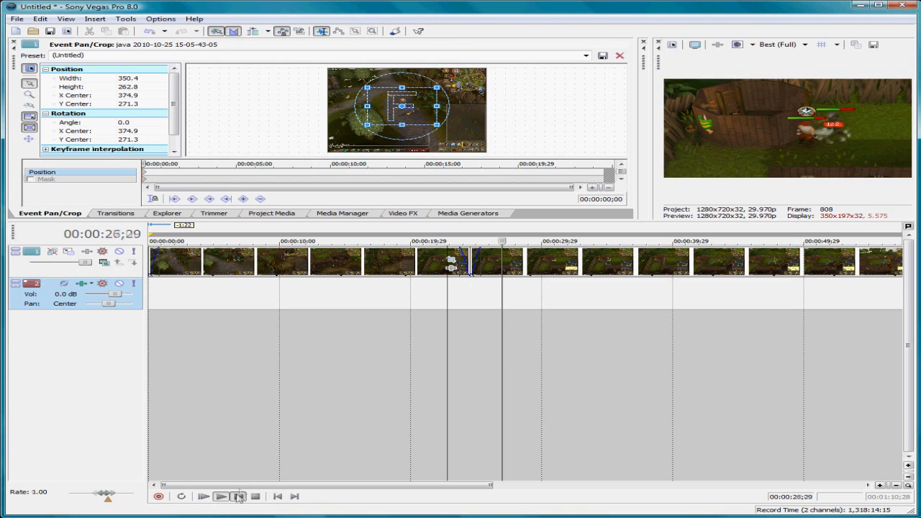
Step: Delete the first clip segment and move the remaining one to the start of the timeline
scroll(425, 331, down, 3)
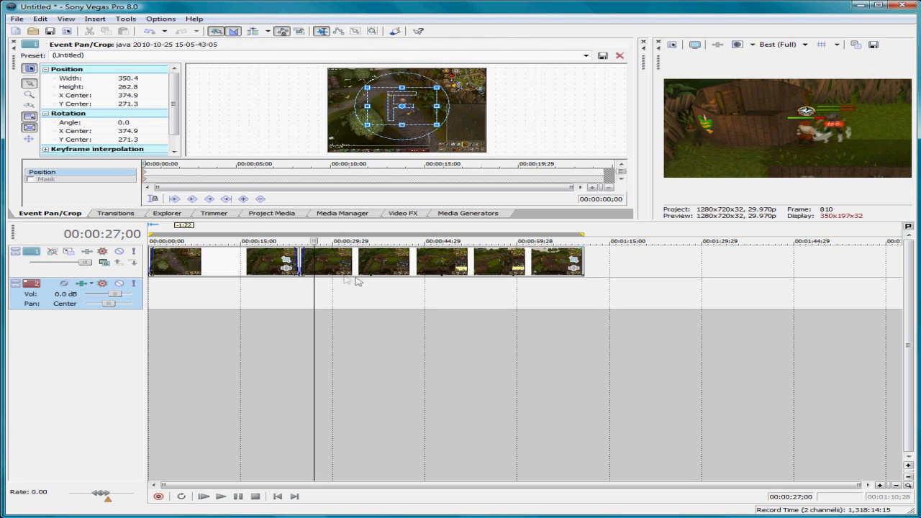
click(246, 268)
key(Delete)
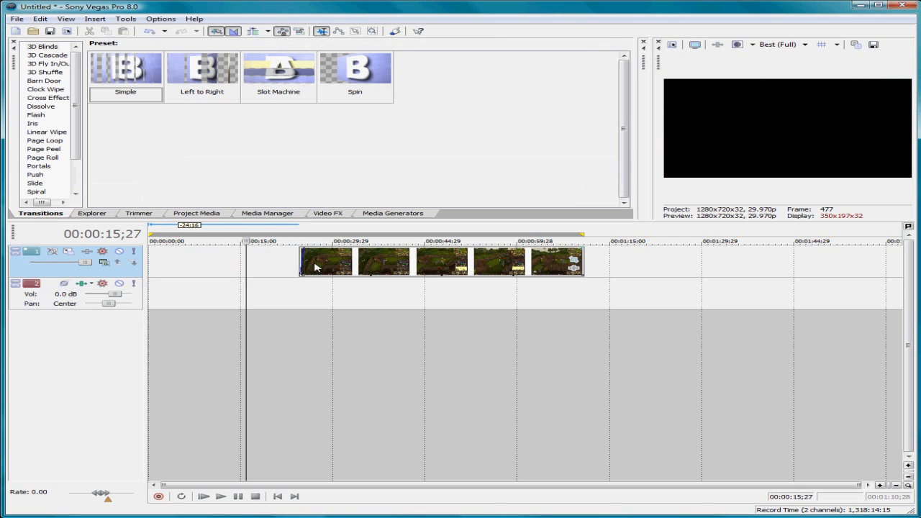
drag(343, 262, 174, 261)
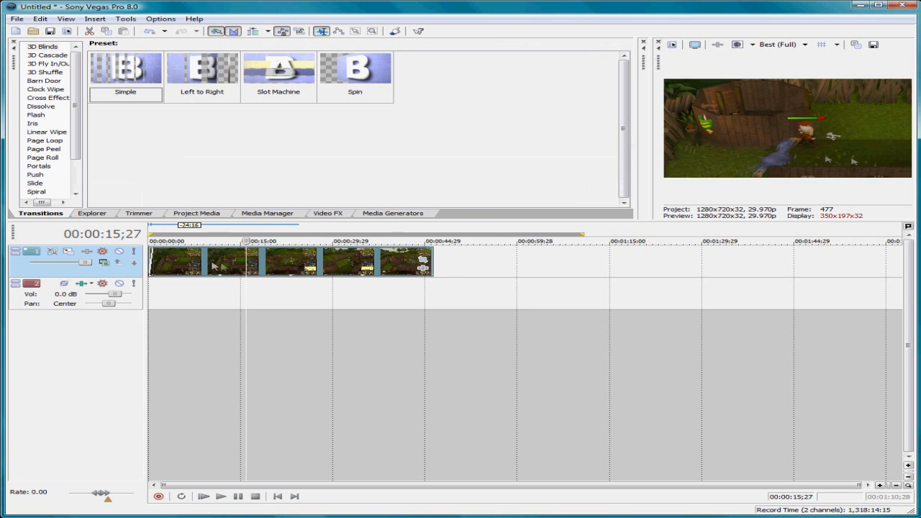
Step: Save a snapshot of the frame at about 00:00:17;12 as the JPEG Image2 and place it on the video track after the clip
click(240, 270)
click(258, 268)
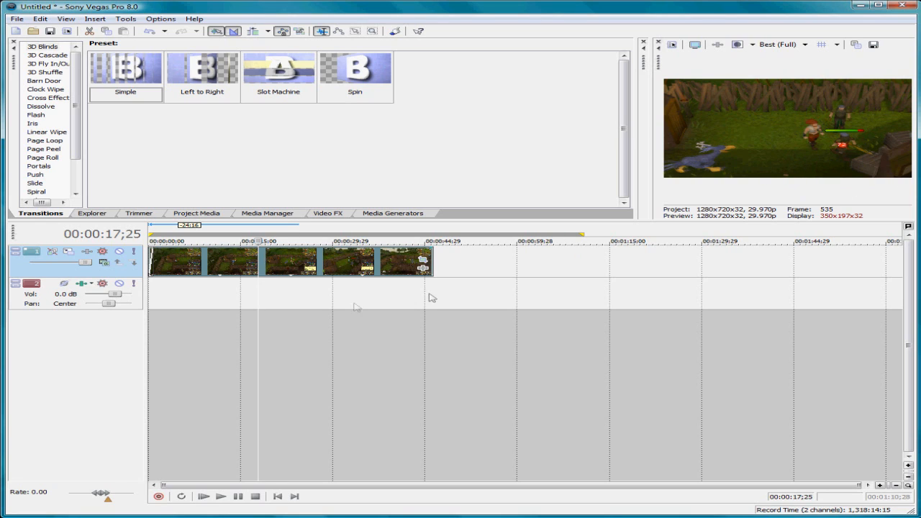
click(255, 266)
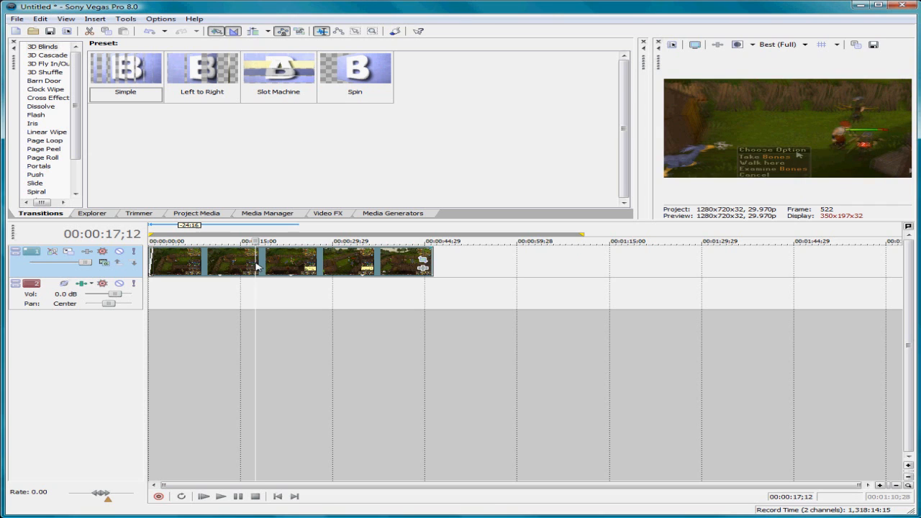
click(874, 45)
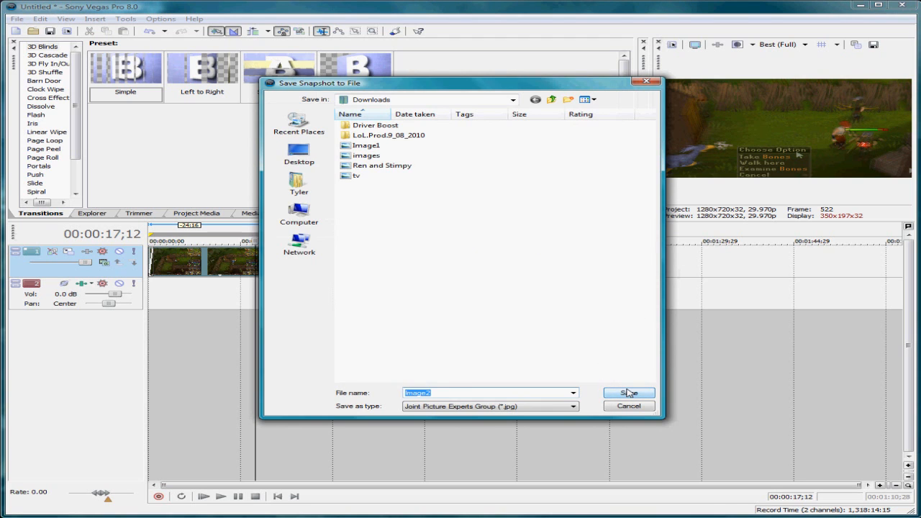
click(629, 392)
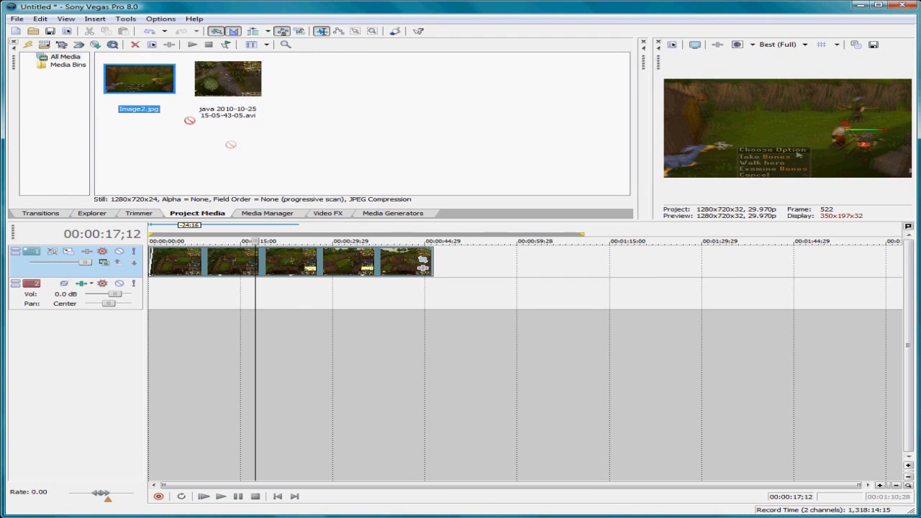
drag(231, 144, 509, 260)
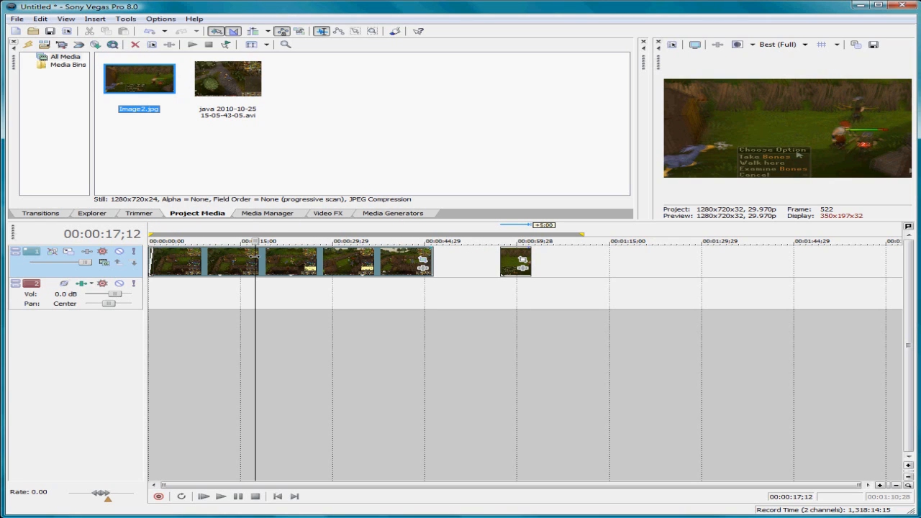
Step: Split the clip at about 00:00:17;08 and insert the Image2.jpg still between the two halves without gaps
click(255, 257)
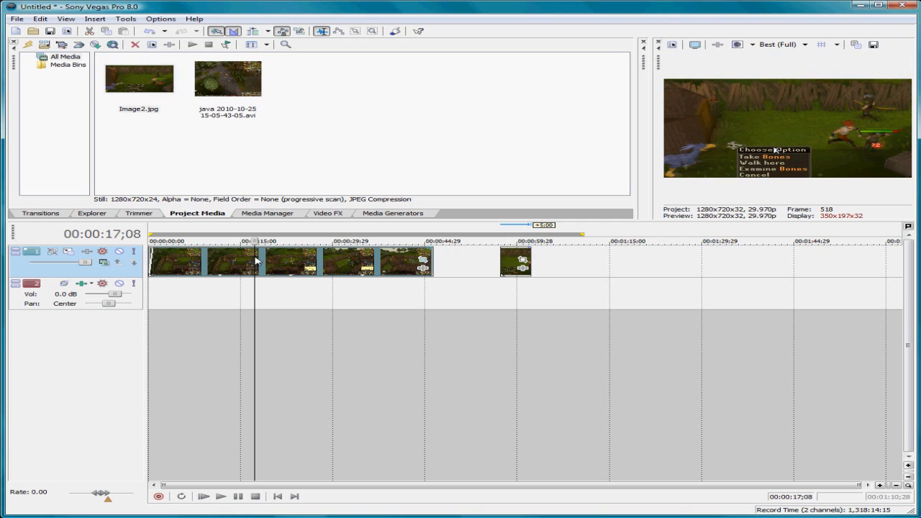
key(s)
drag(264, 262, 590, 272)
drag(515, 270, 269, 266)
drag(591, 269, 323, 269)
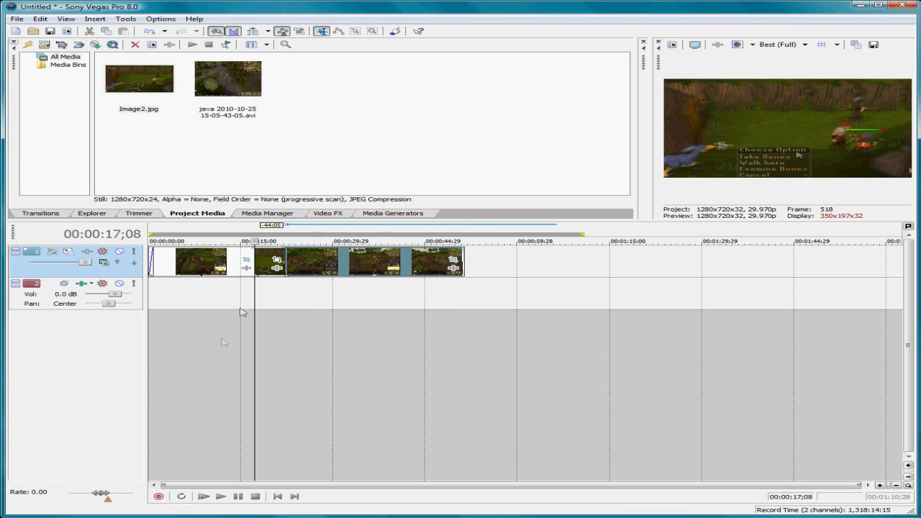
Step: Play the timeline through the inserted still, and return the playhead to about 00:00:15;09
click(221, 498)
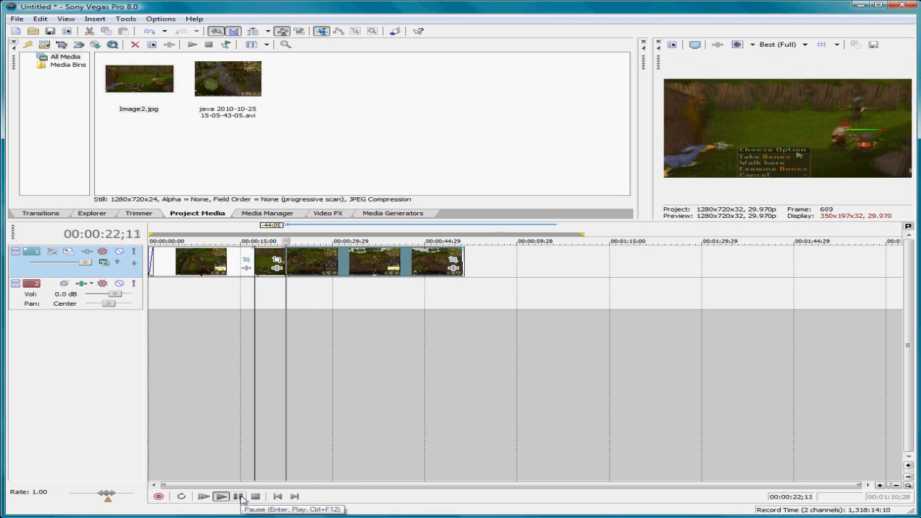
click(239, 497)
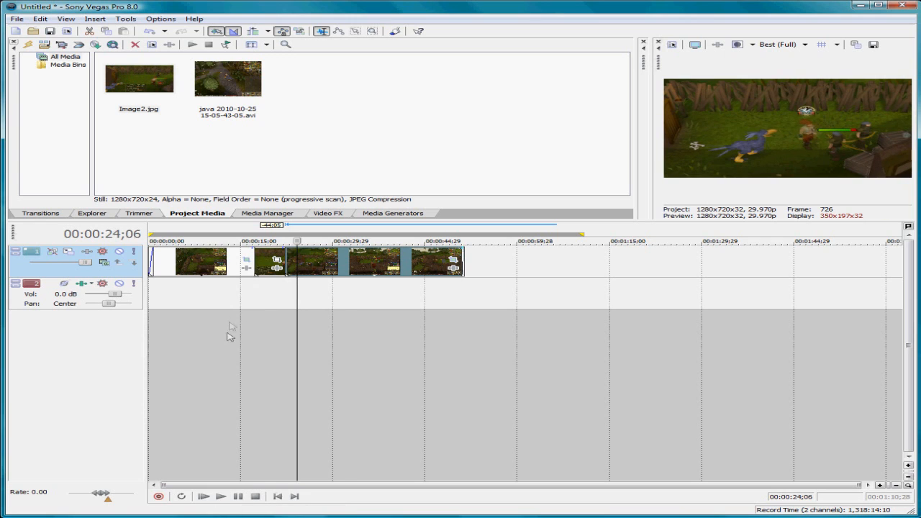
click(259, 290)
Step: Shorten the still image by about 00:00:04;06 at its end and move the following clip up against it
scroll(275, 259, up, 2)
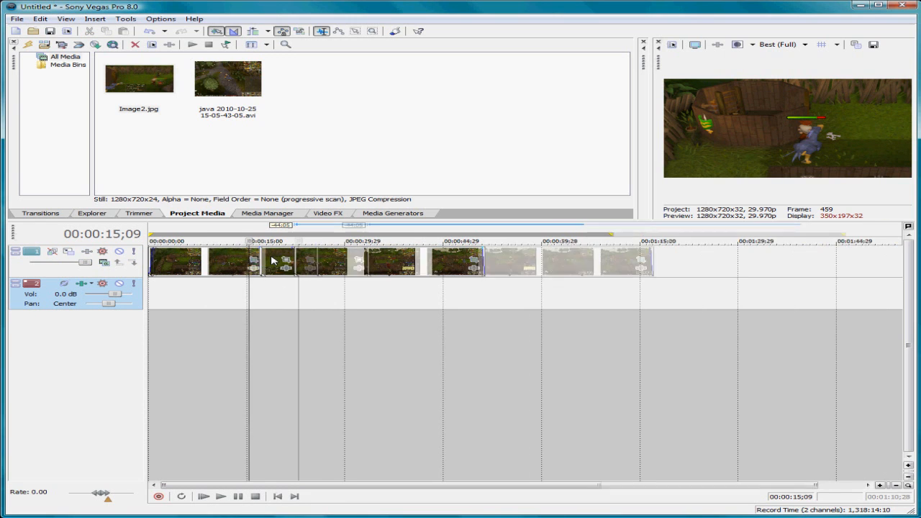
drag(323, 259, 362, 257)
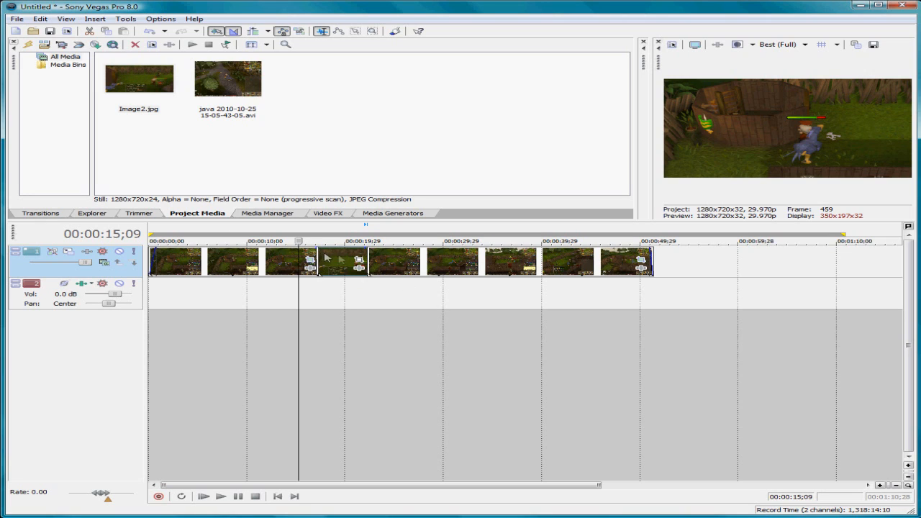
drag(365, 254, 329, 254)
scroll(329, 253, up, 1)
scroll(329, 254, up, 1)
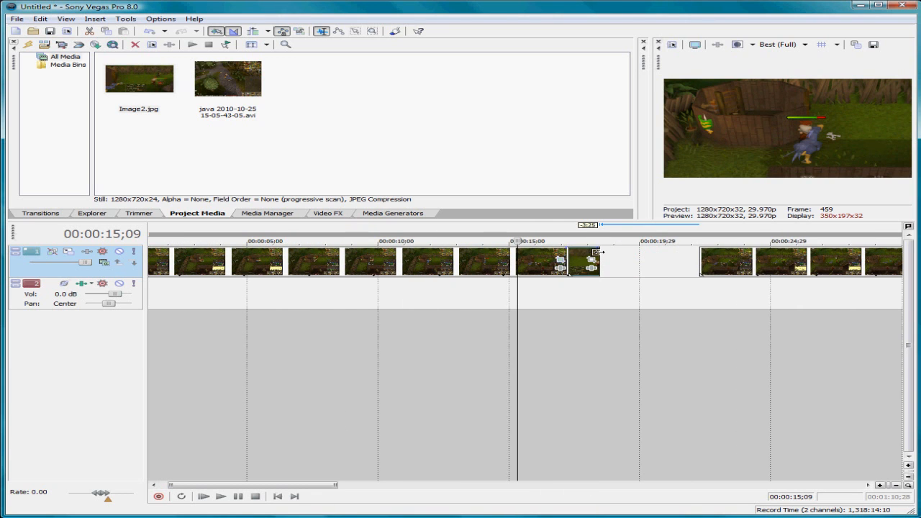
drag(596, 253, 589, 254)
drag(741, 263, 633, 264)
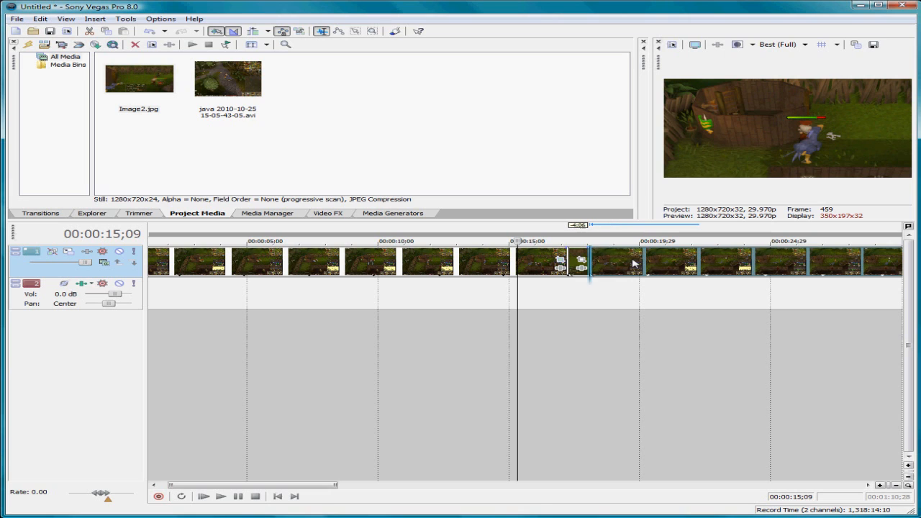
Step: Play the timeline from just before the shortened still to check the freeze-frame effect
click(541, 282)
click(222, 497)
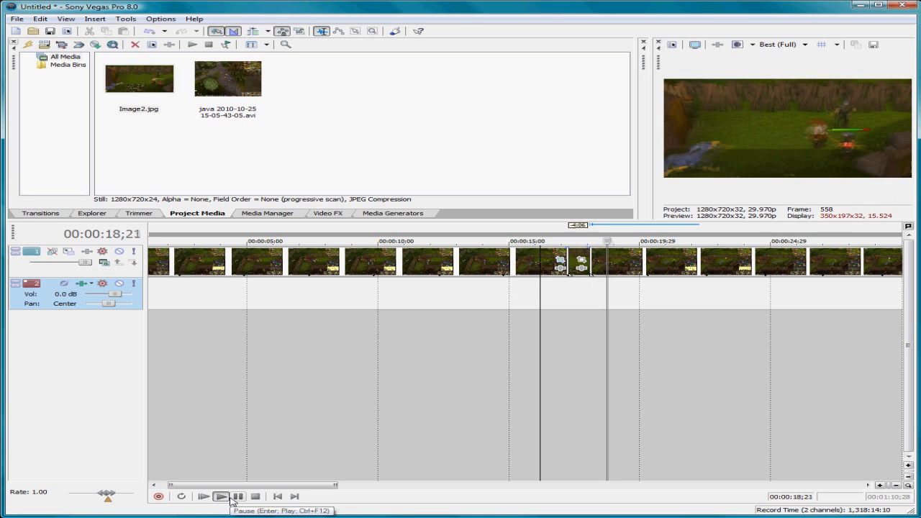
click(233, 497)
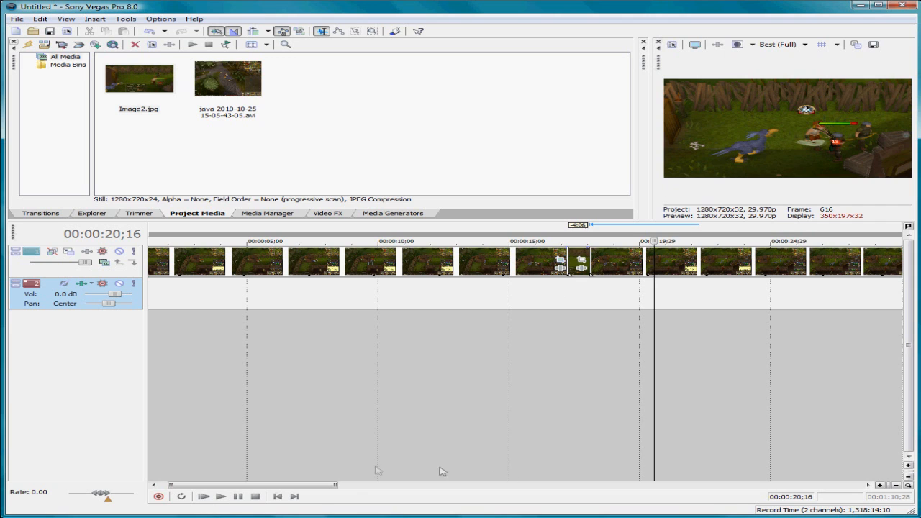
Step: Apply the Simple preset of the 3D Blinds transition at the start of the last clip, next to the still
scroll(379, 355, down, 5)
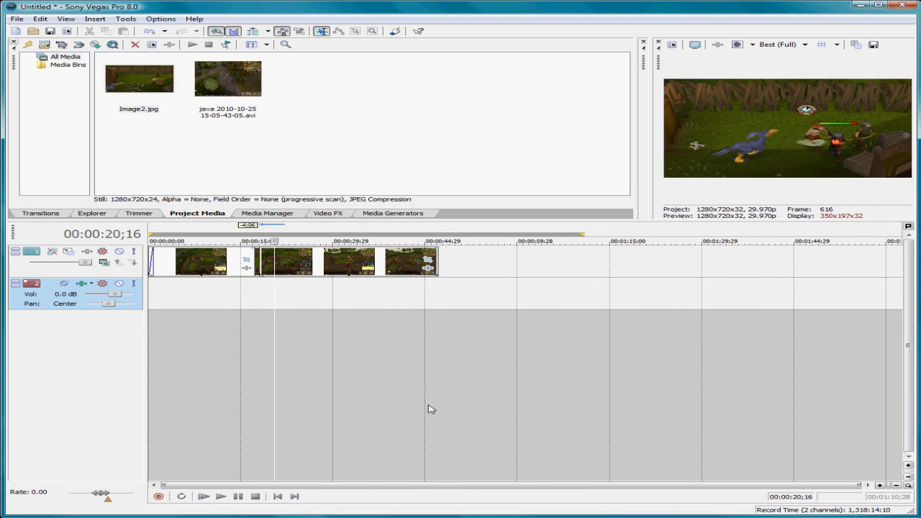
click(341, 267)
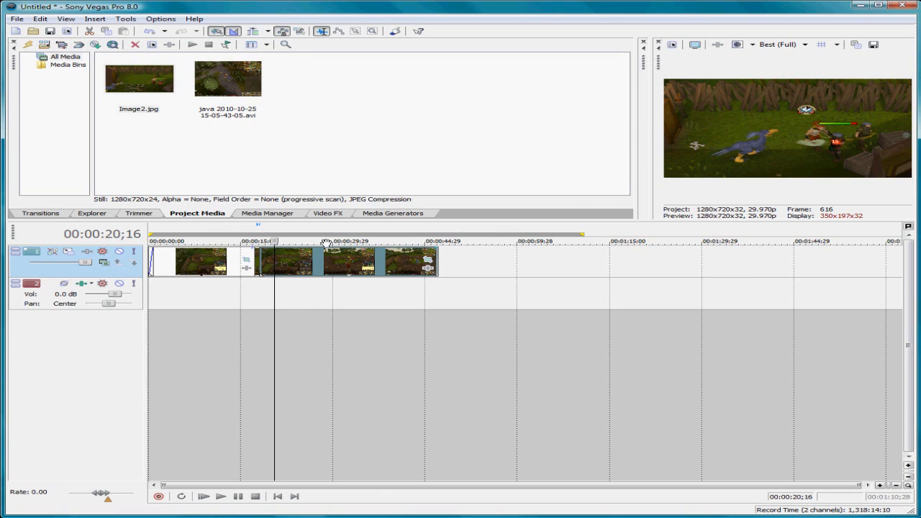
click(41, 213)
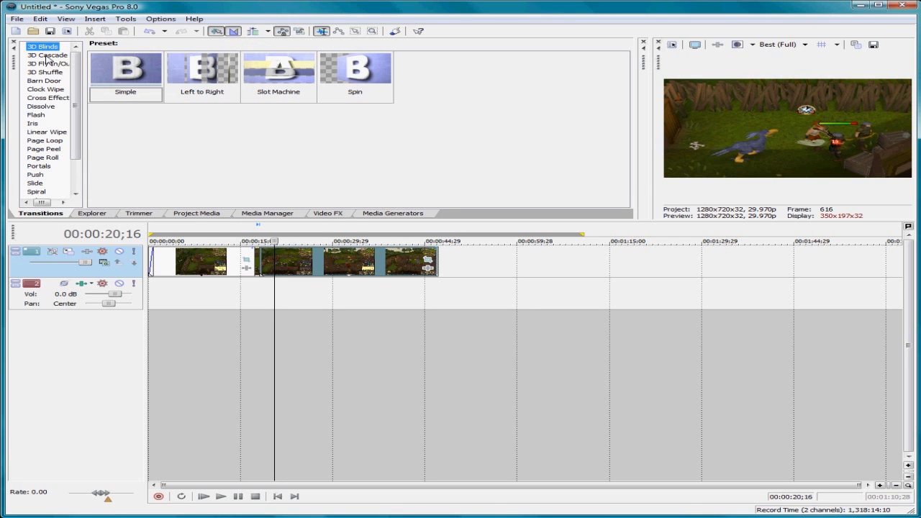
drag(125, 72, 266, 263)
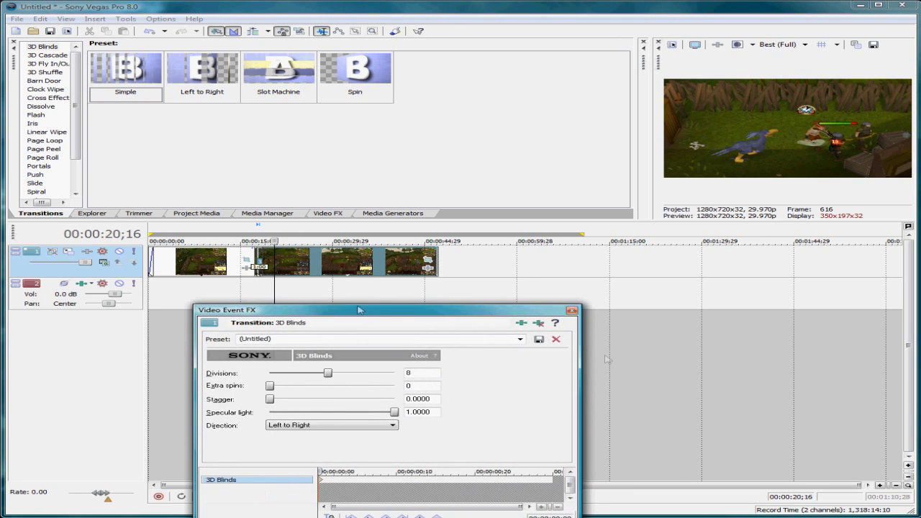
Step: Close the 3D Blinds settings and play the timeline from just before the transition to preview it
click(572, 311)
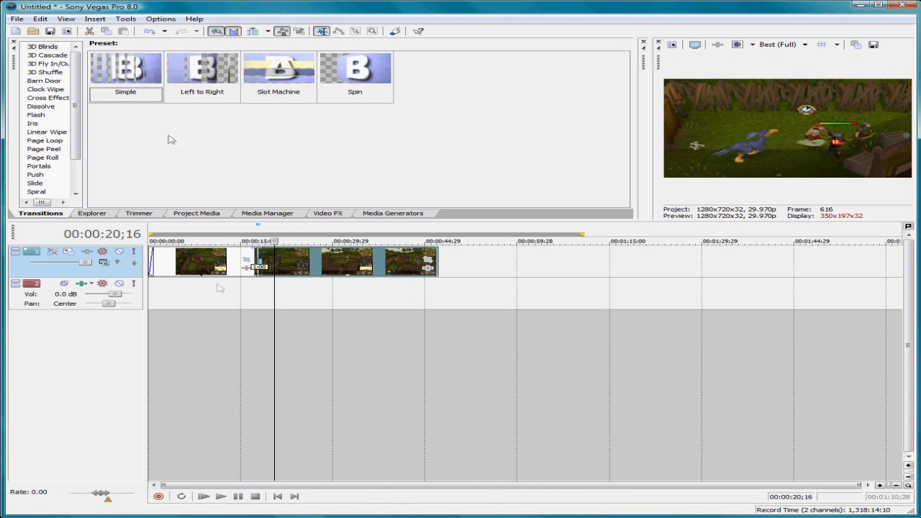
click(252, 298)
drag(254, 241, 247, 241)
click(221, 496)
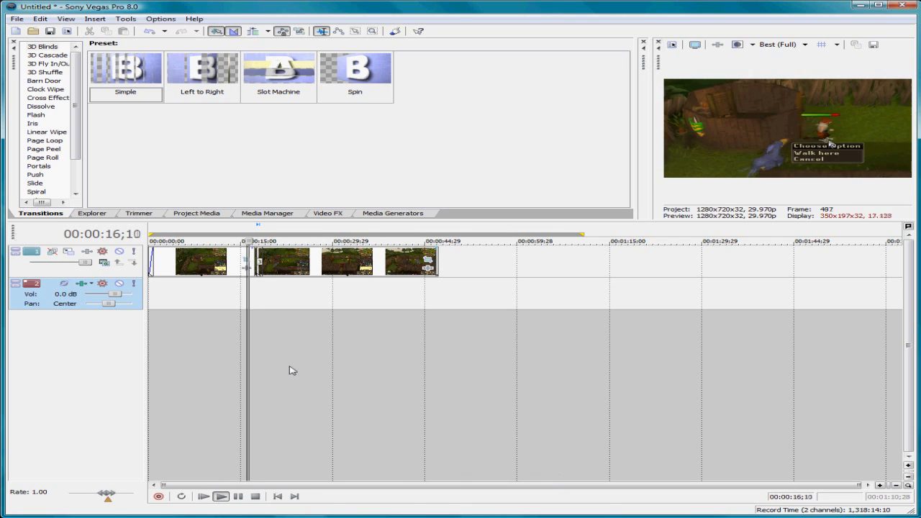
click(237, 496)
Step: Browse the presets of other transitions, including 3D Cascade, 3D Fly In/Out, Barn Door, Cross Effect, Flash, Page Roll, Slide and Squeeze
click(51, 55)
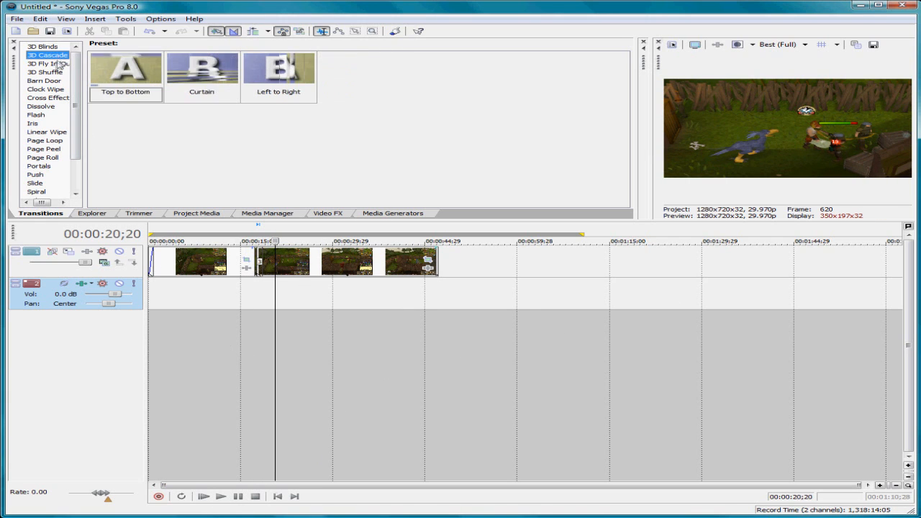
click(52, 63)
click(50, 80)
click(50, 98)
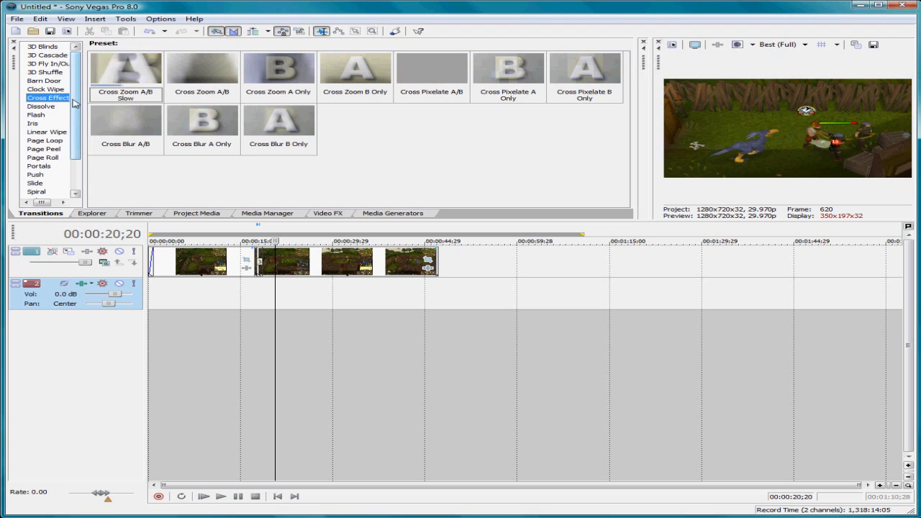
scroll(51, 98, down, 1)
click(41, 82)
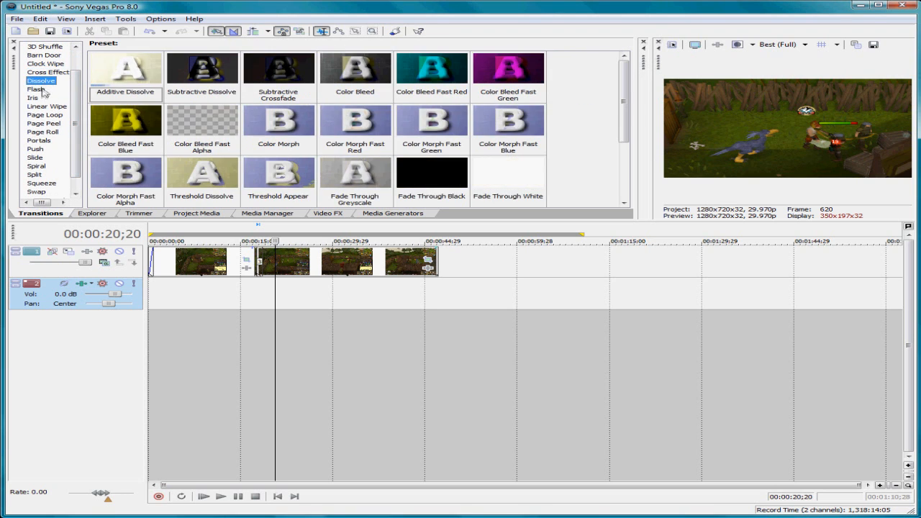
click(42, 90)
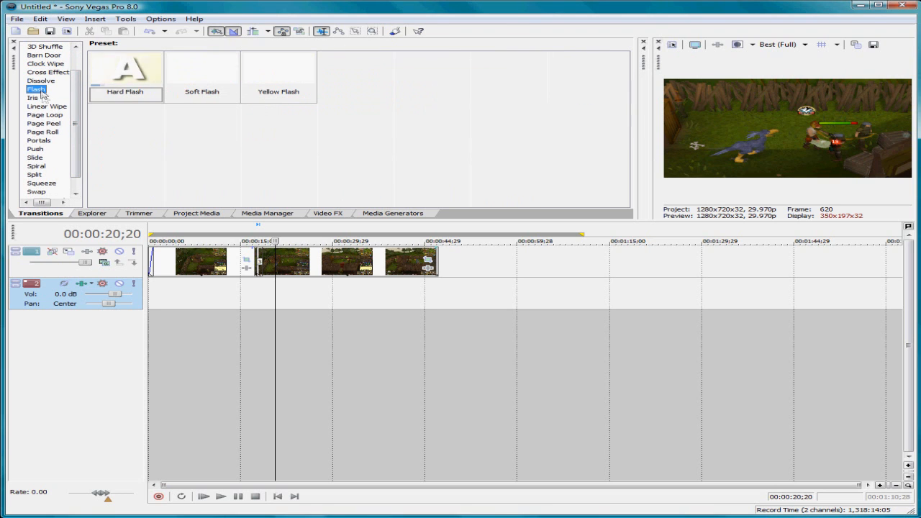
scroll(77, 138, down, 1)
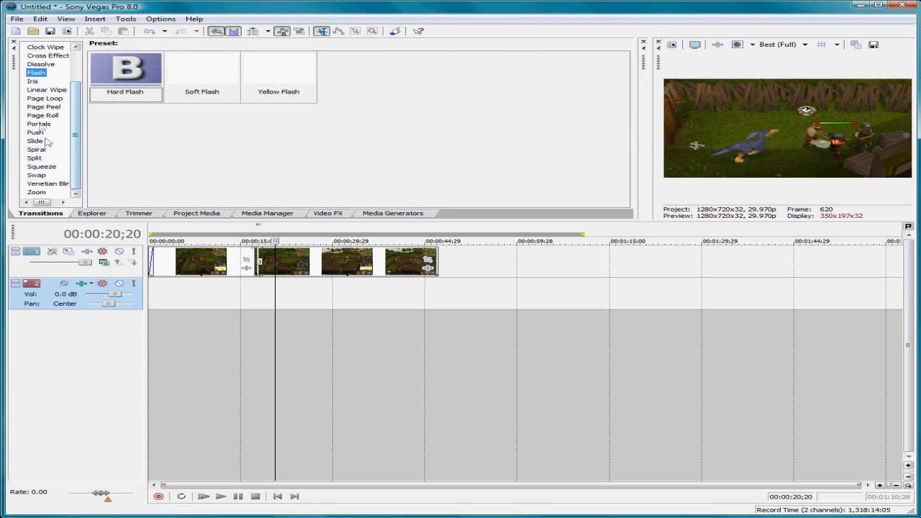
click(41, 115)
click(36, 142)
click(41, 166)
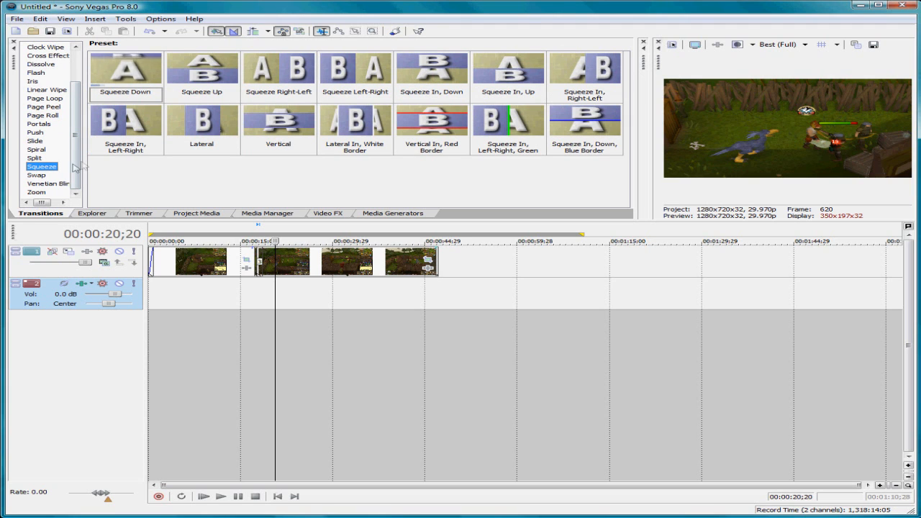
Step: Look through the file explorer, trimmer, project media and media manager, and bring up the available video effects
click(92, 213)
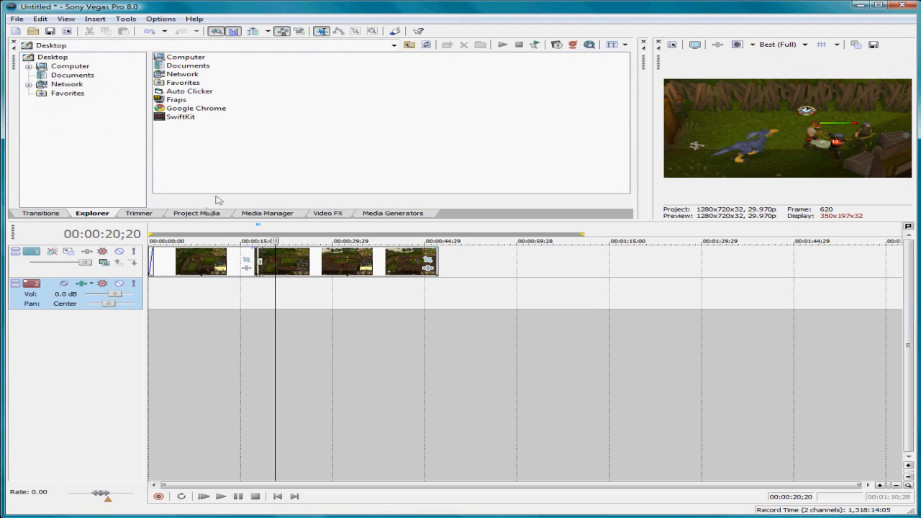
click(140, 214)
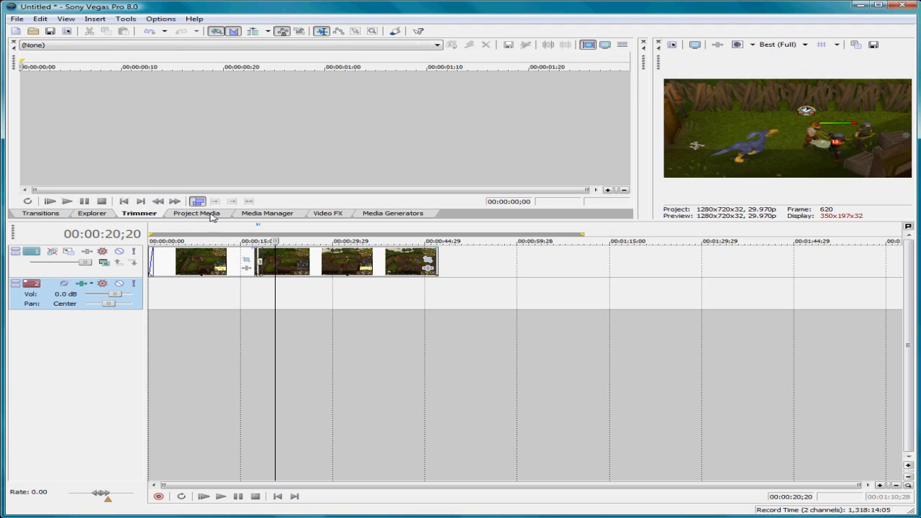
click(184, 214)
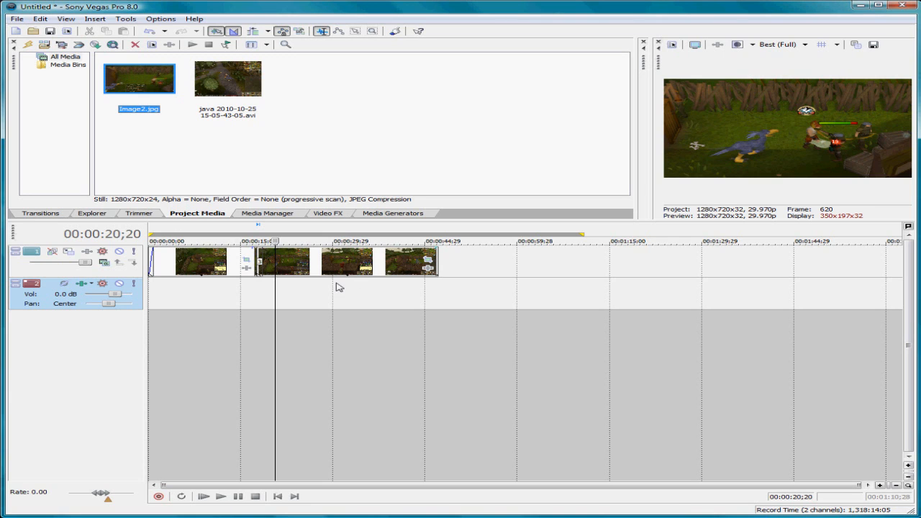
click(259, 214)
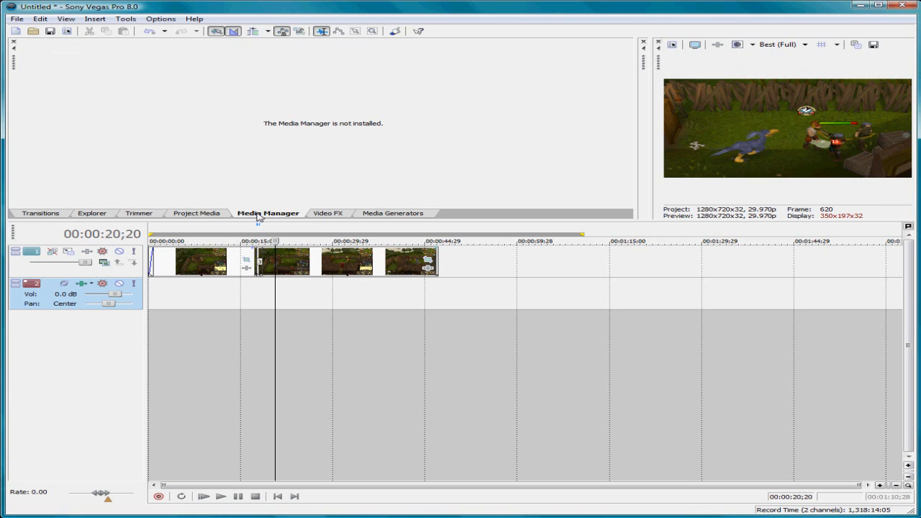
click(324, 214)
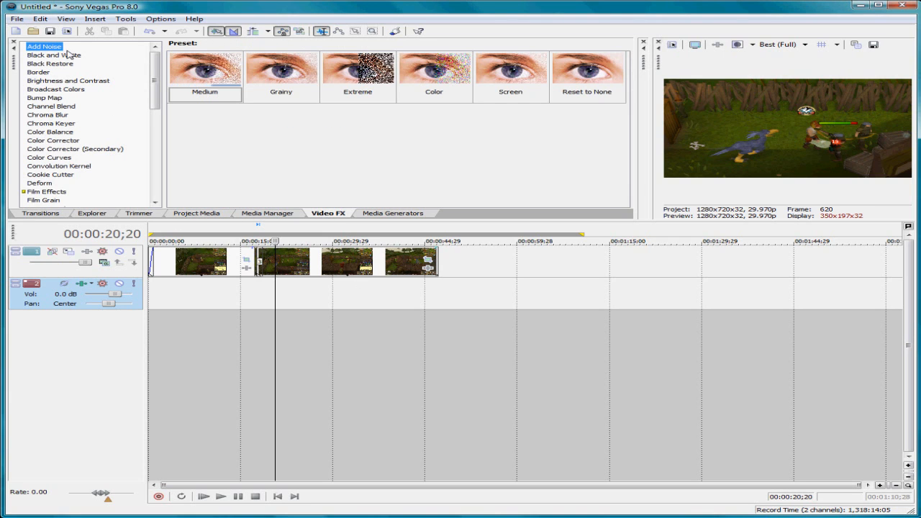